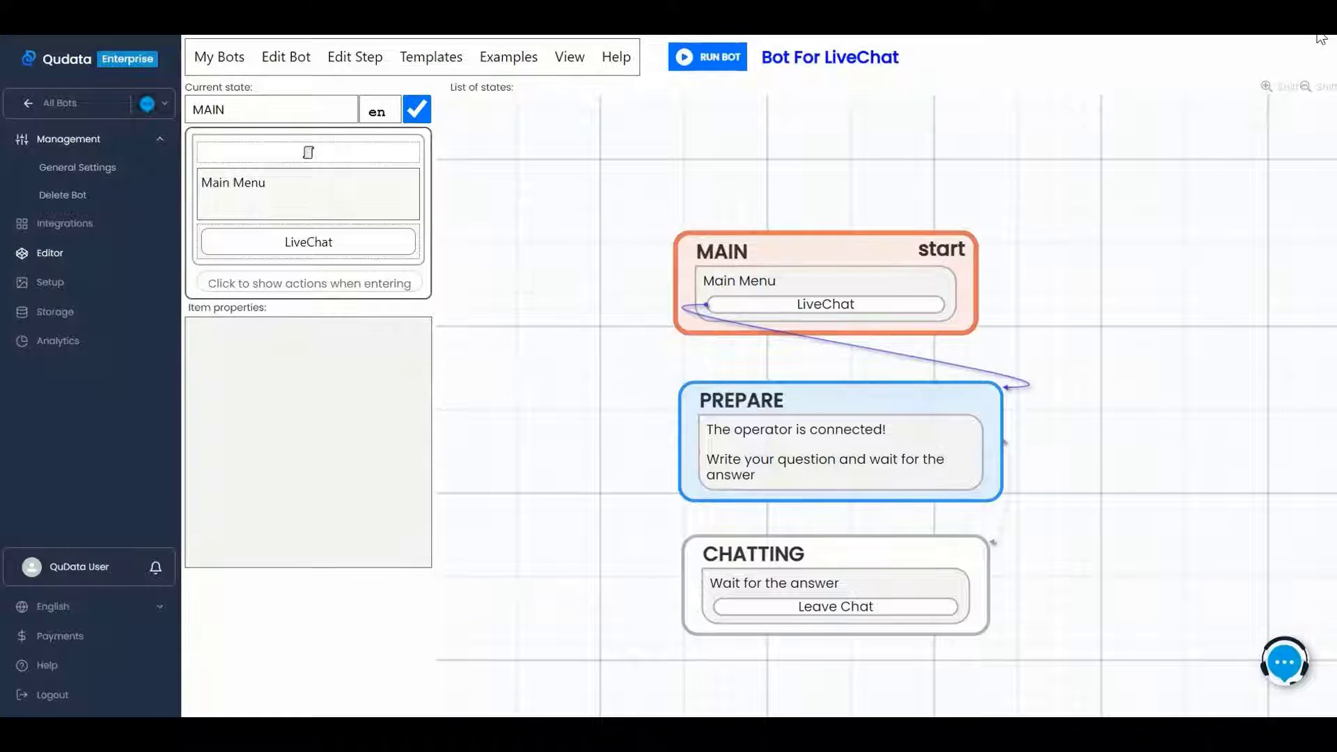
- Examine the LiveChat operator actions and step transitions set in the bot's MAIN, PREPARE and CHATTING steps
click(842, 296)
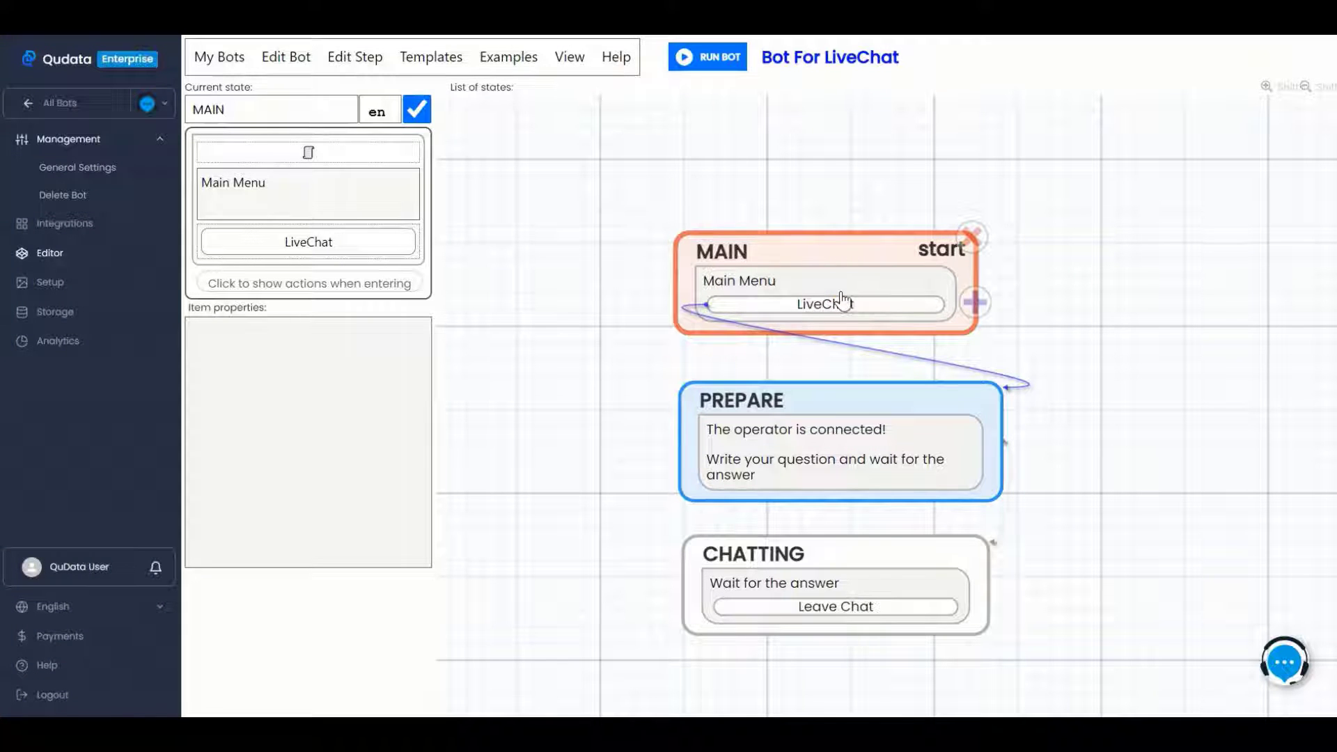
click(339, 243)
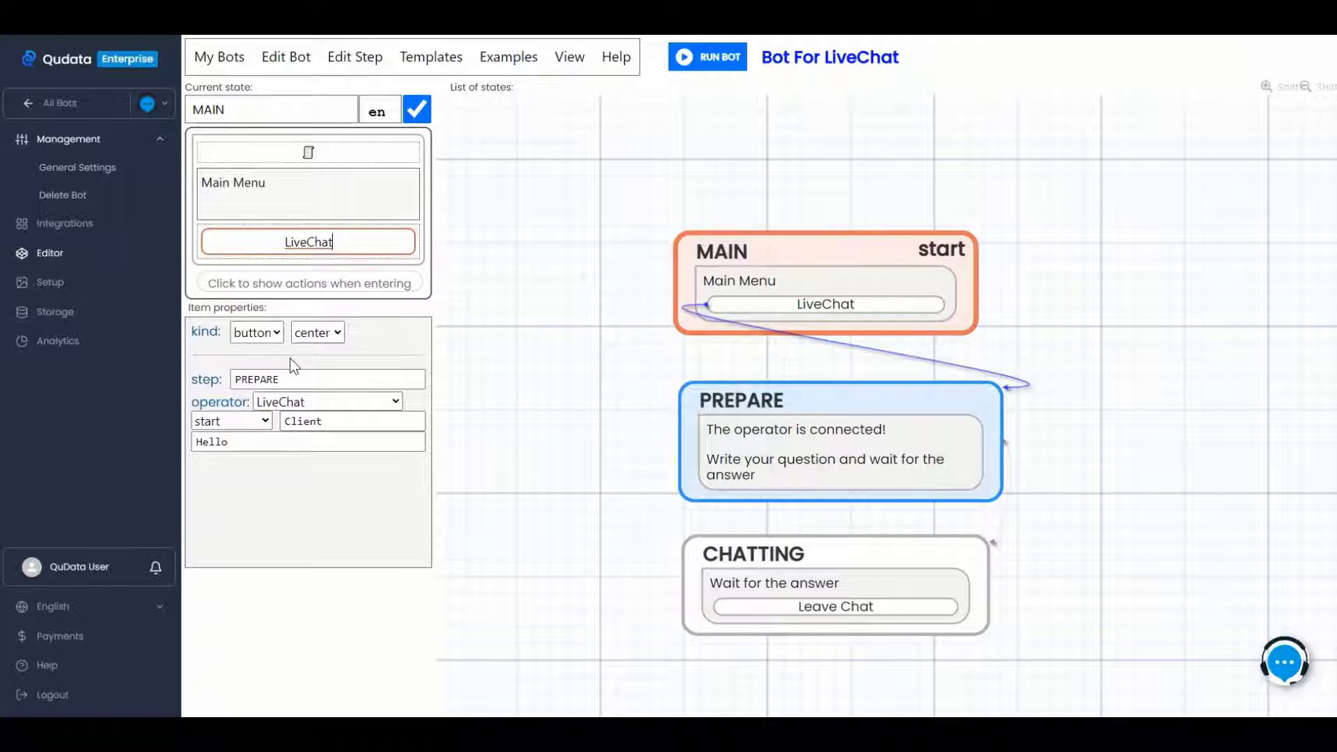
click(808, 459)
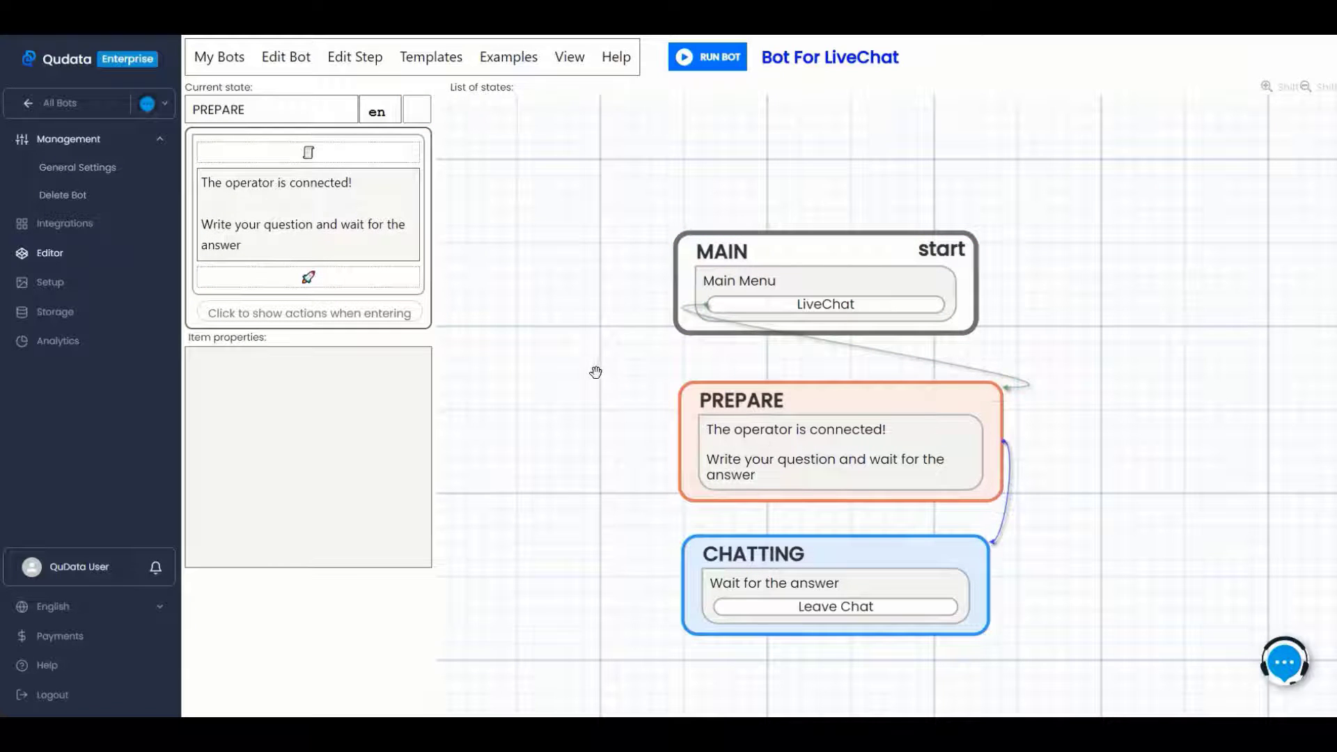
click(328, 277)
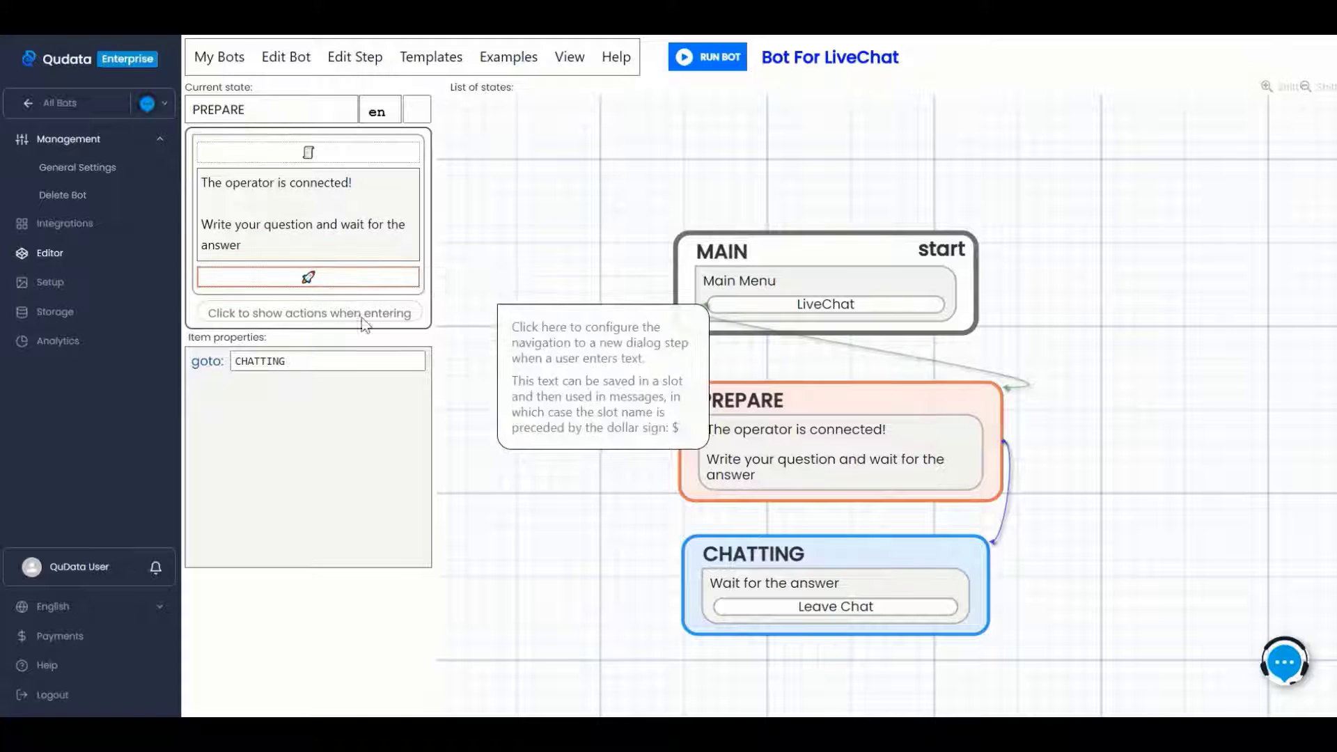
click(822, 578)
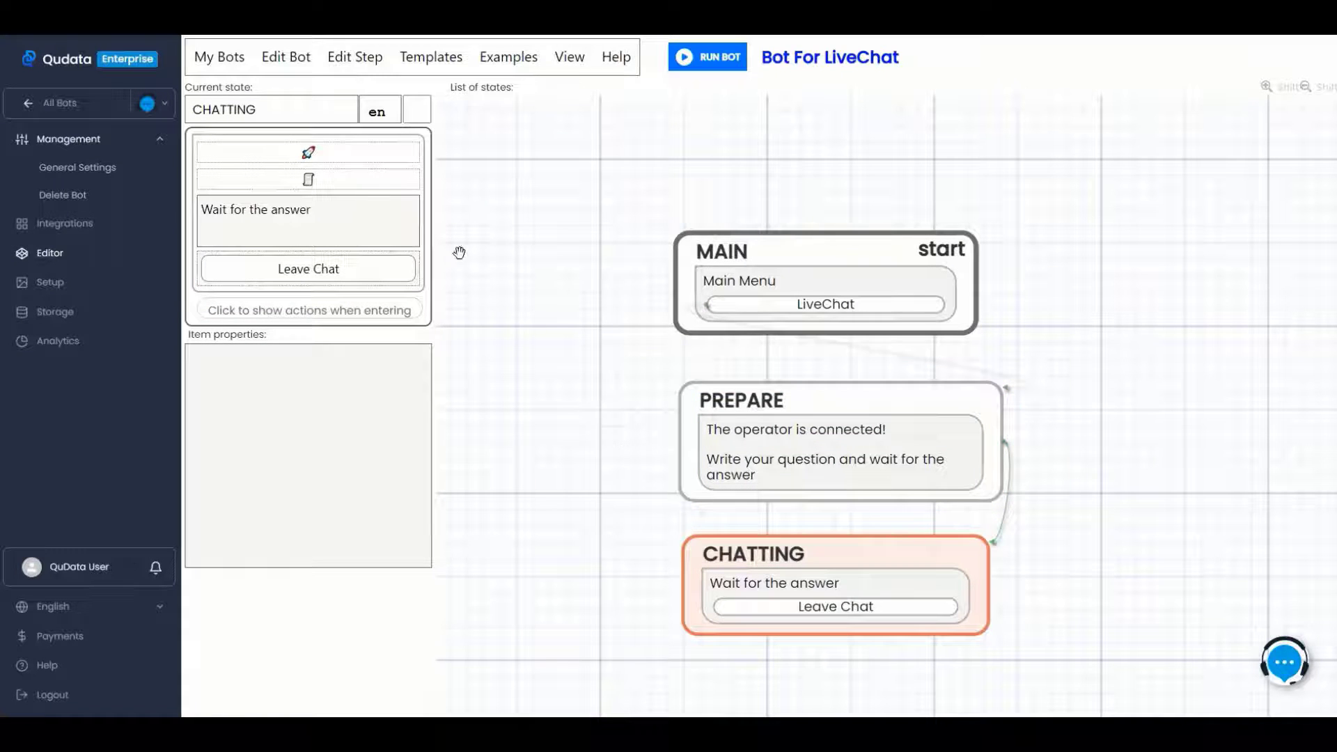
click(346, 156)
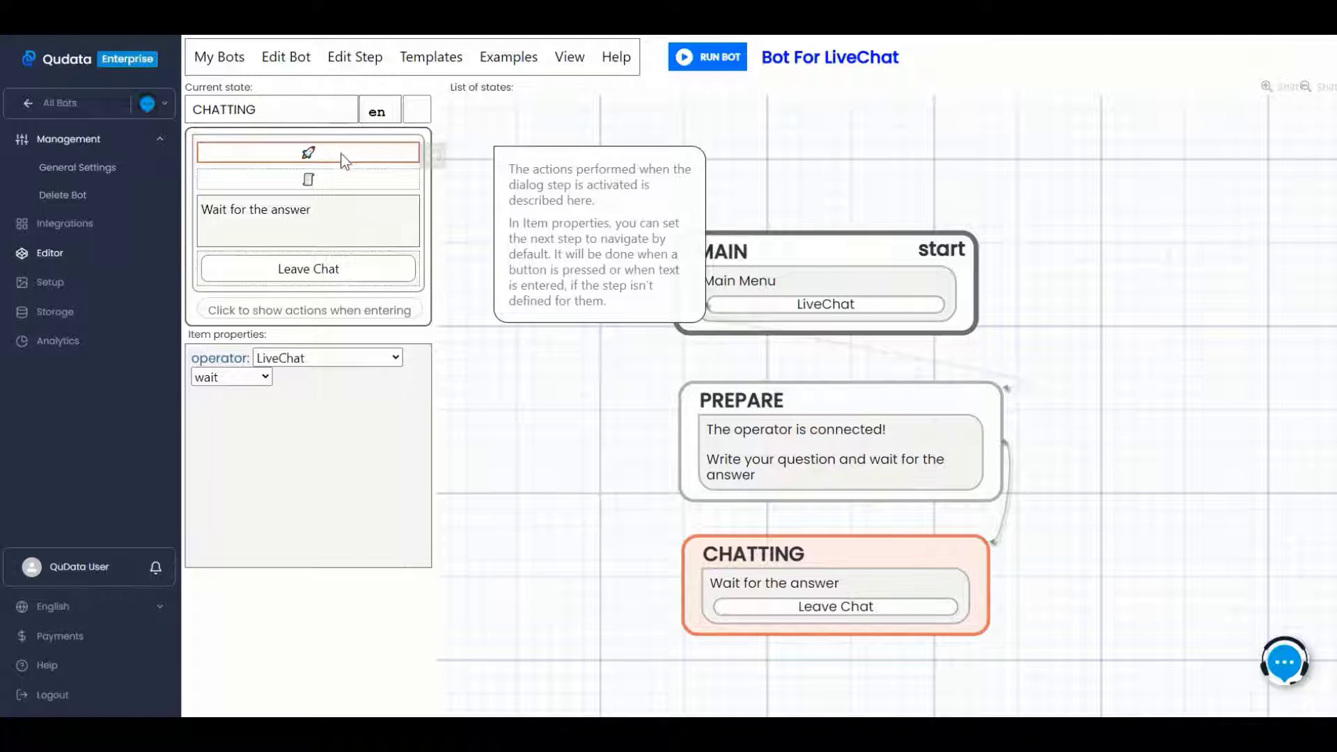
mouse_move(342, 180)
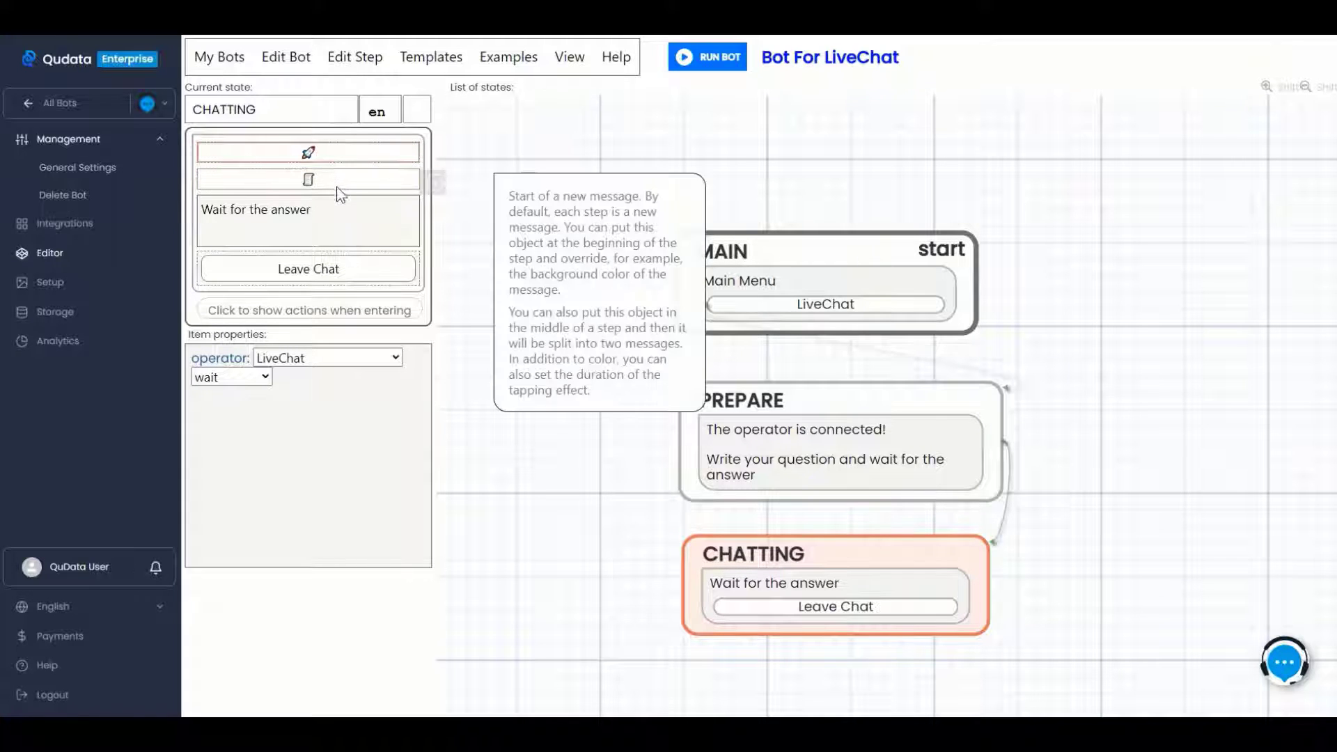
click(317, 269)
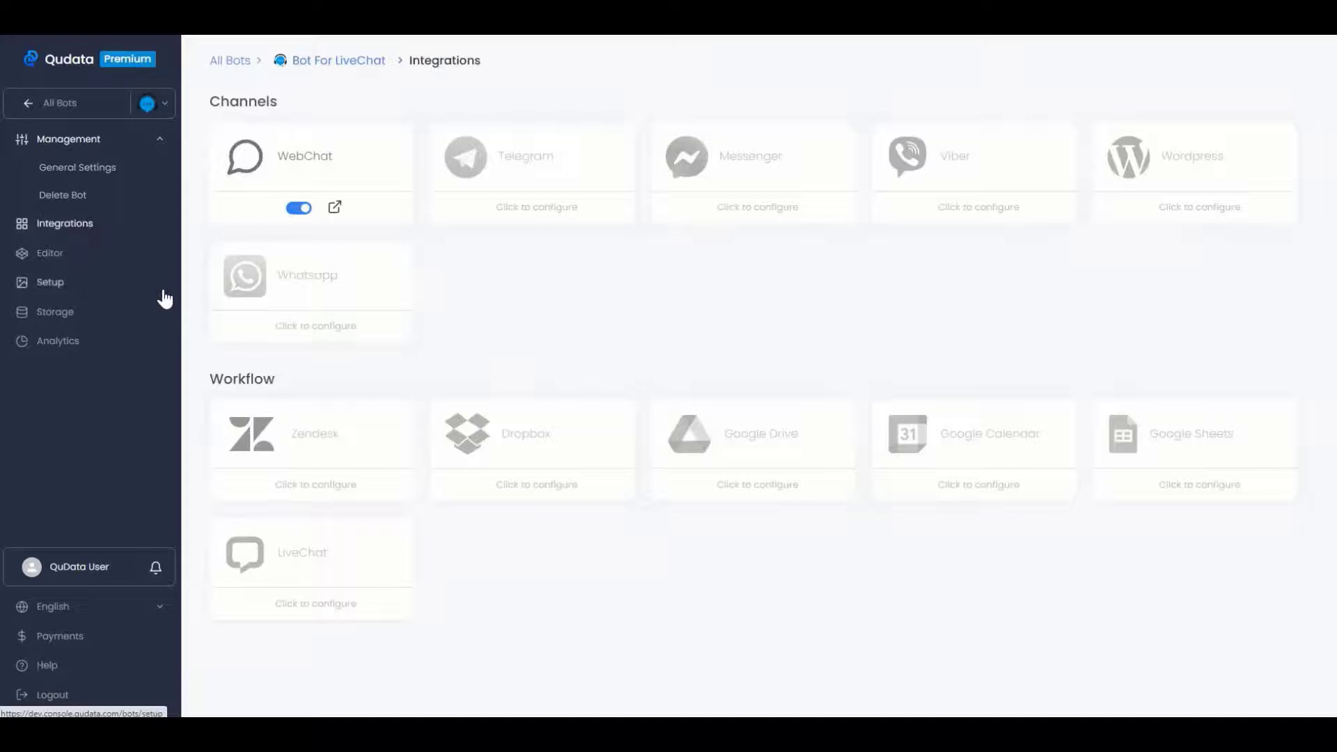
- Request a LiveChat account from the bot's LiveChat integration and set its new account password via the Gmail invitation
click(298, 548)
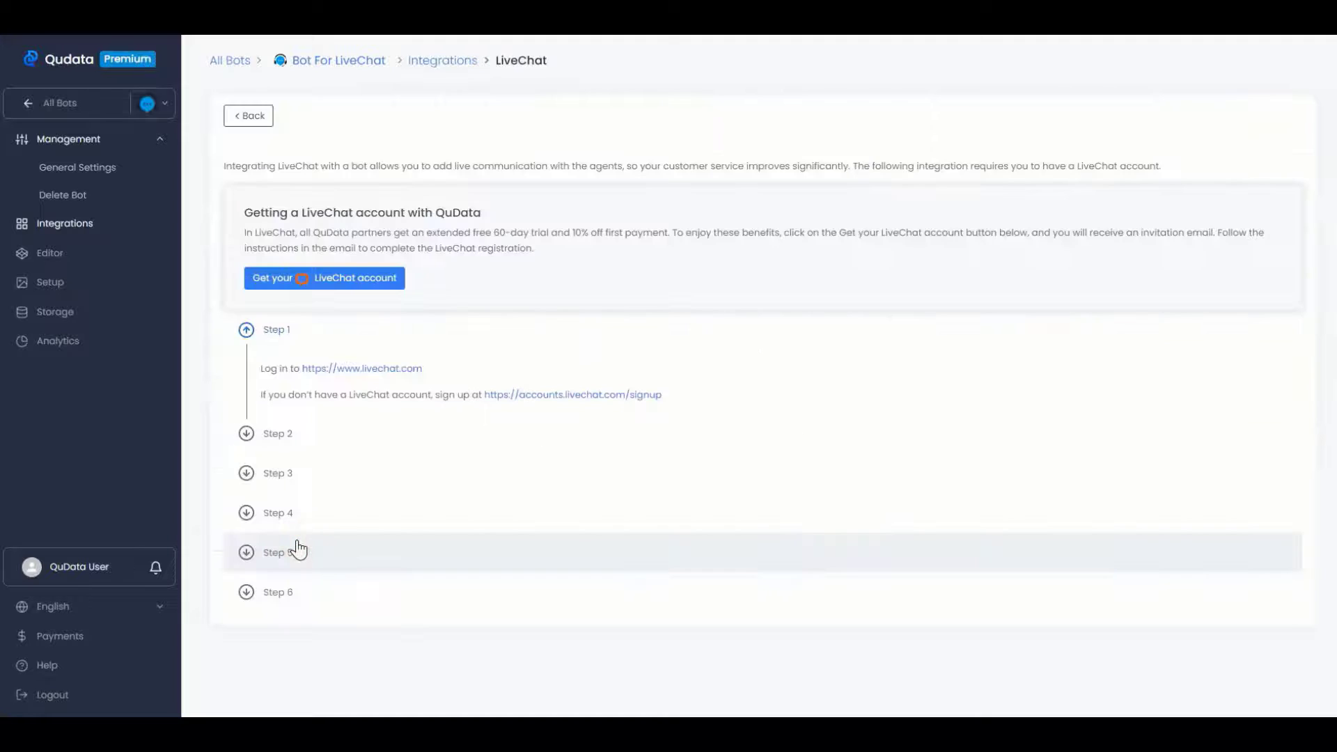
click(364, 278)
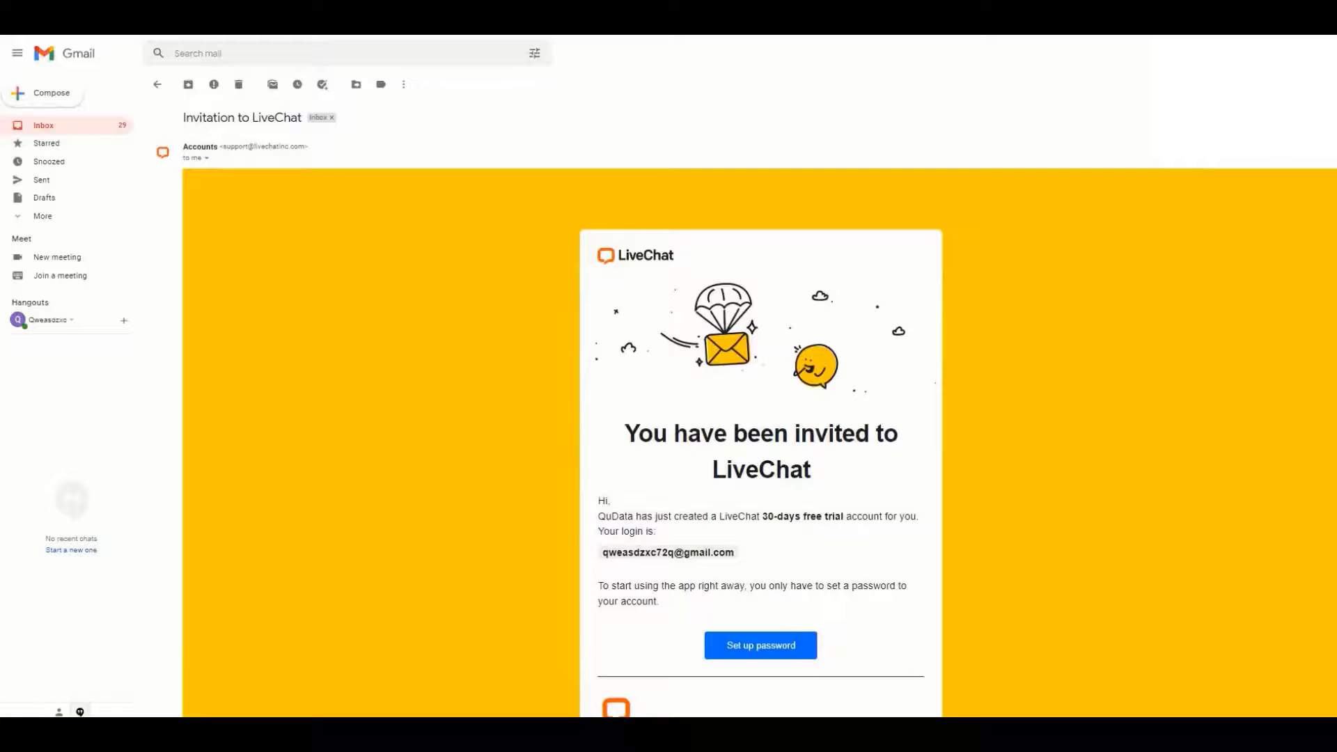
click(762, 646)
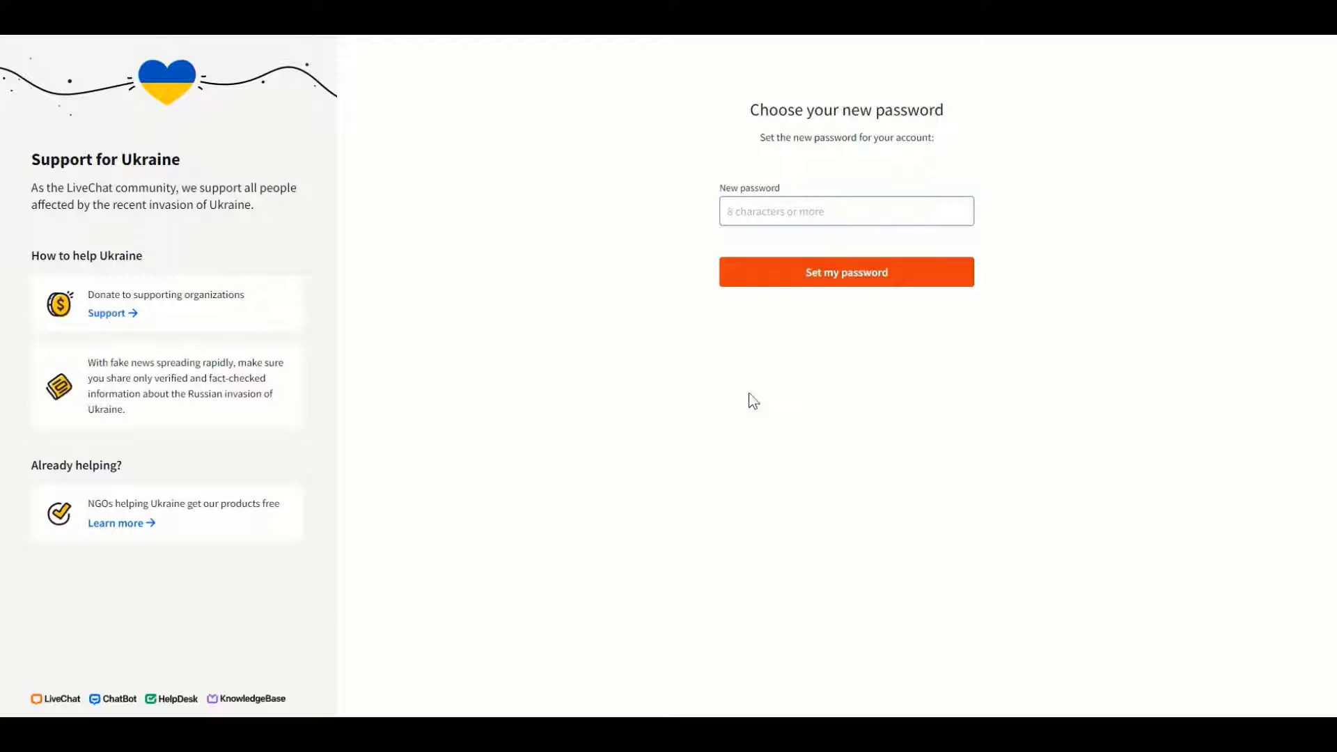
click(792, 270)
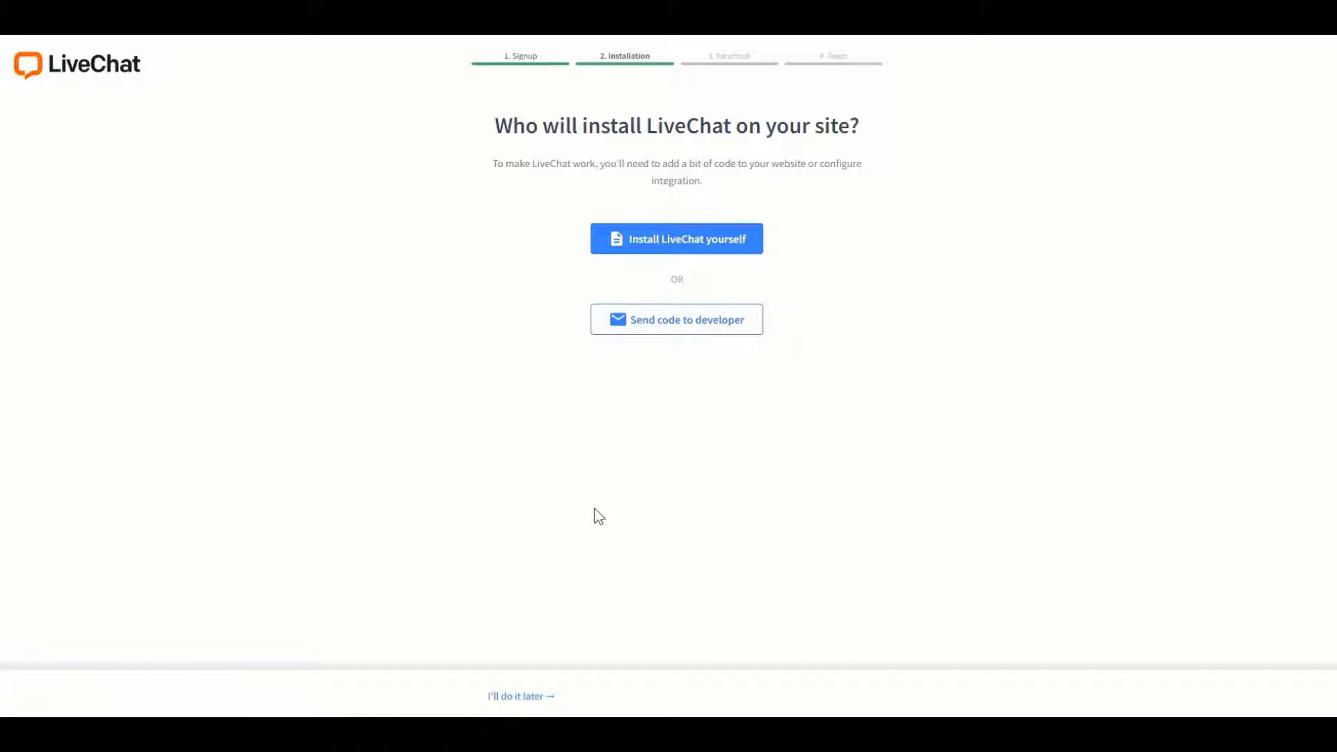
- Skip the remaining LiveChat onboarding stages, including installation, Facebook and team invitations
click(521, 697)
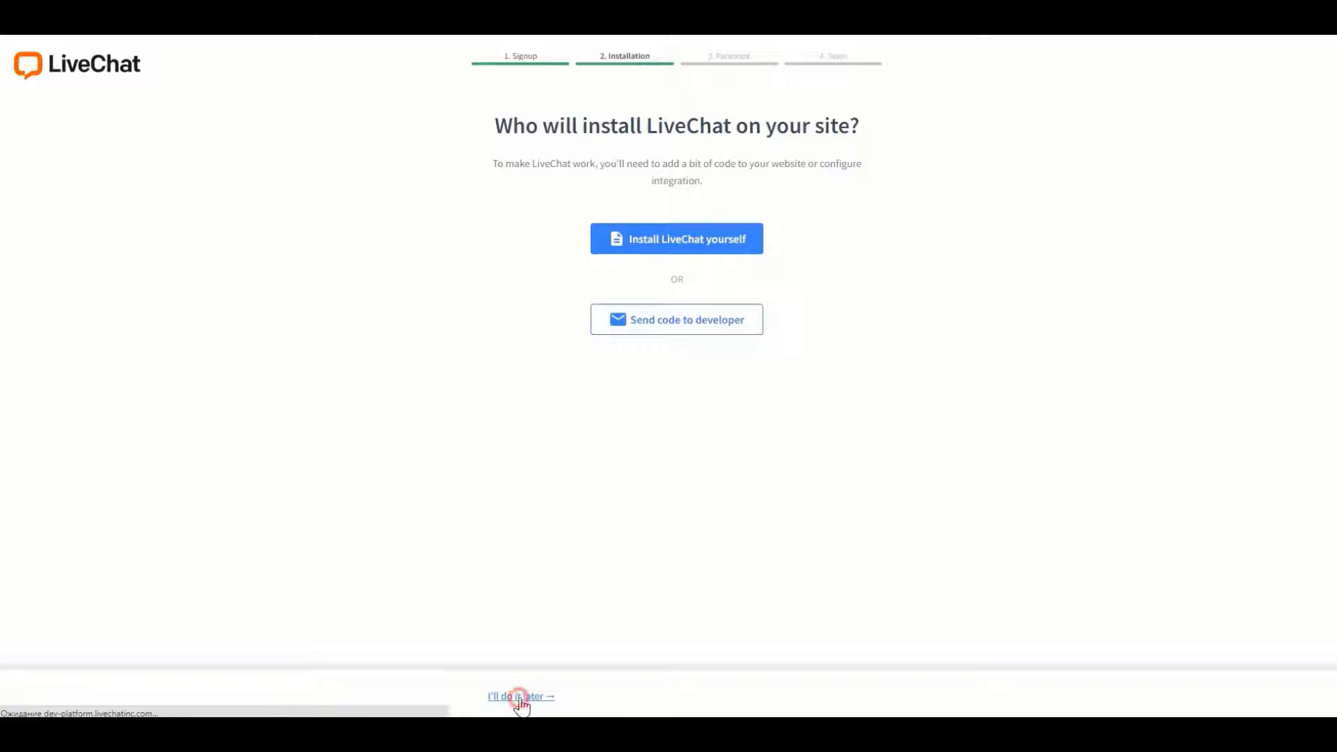
click(567, 699)
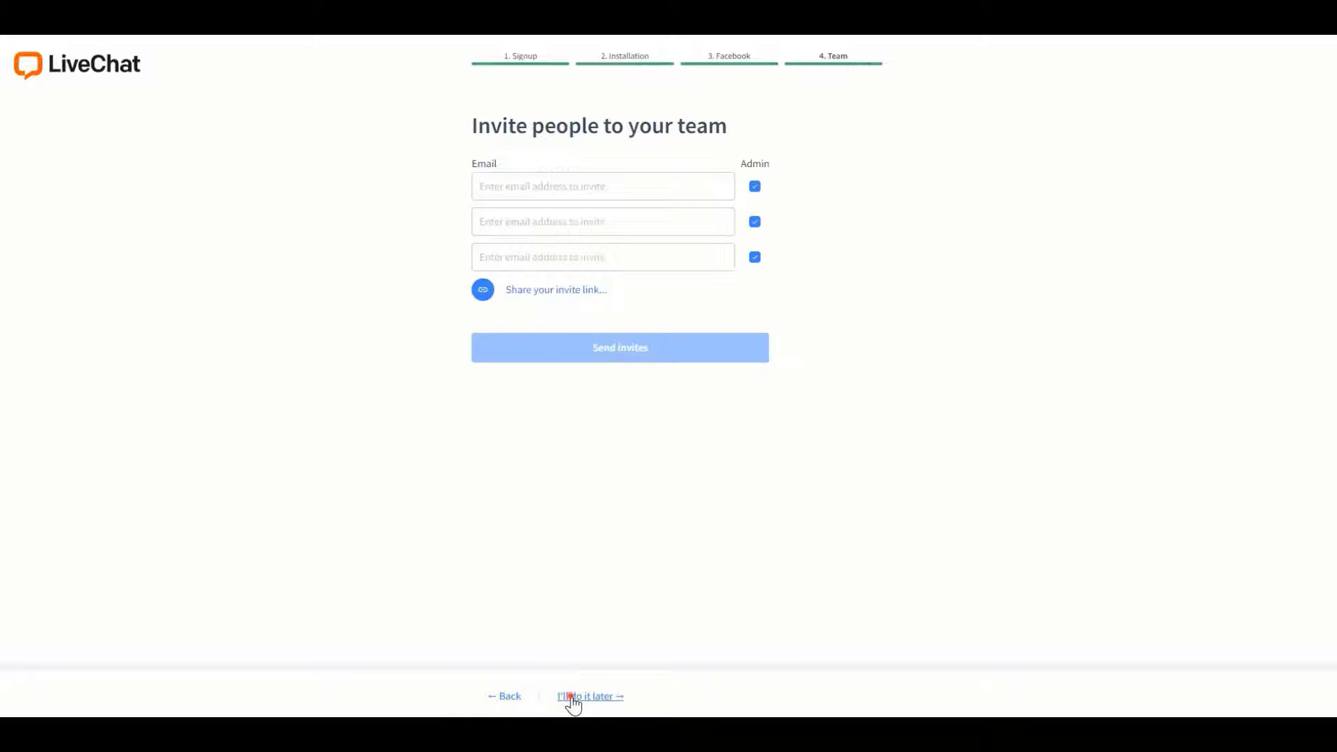
click(570, 700)
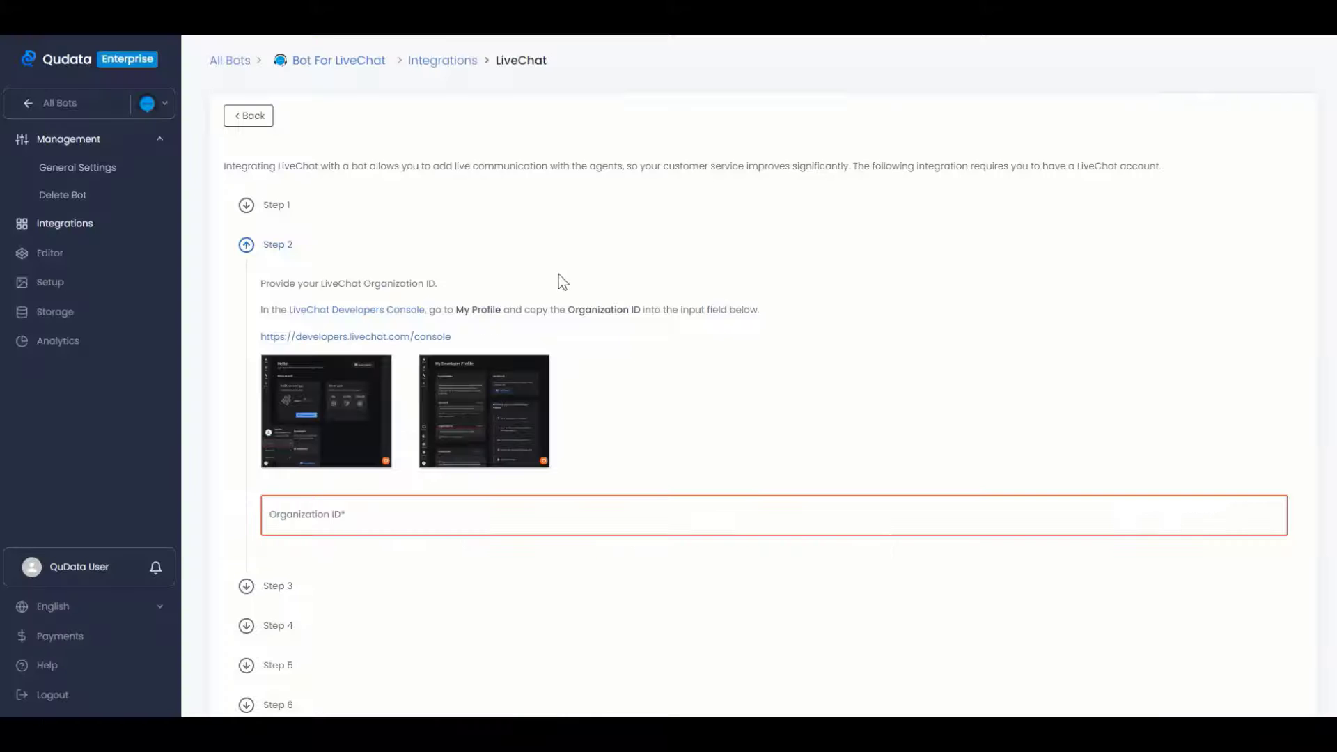
- Copy the Organization ID from the LiveChat Developer Console profile into the Organization ID field of the Qudata integration
click(402, 311)
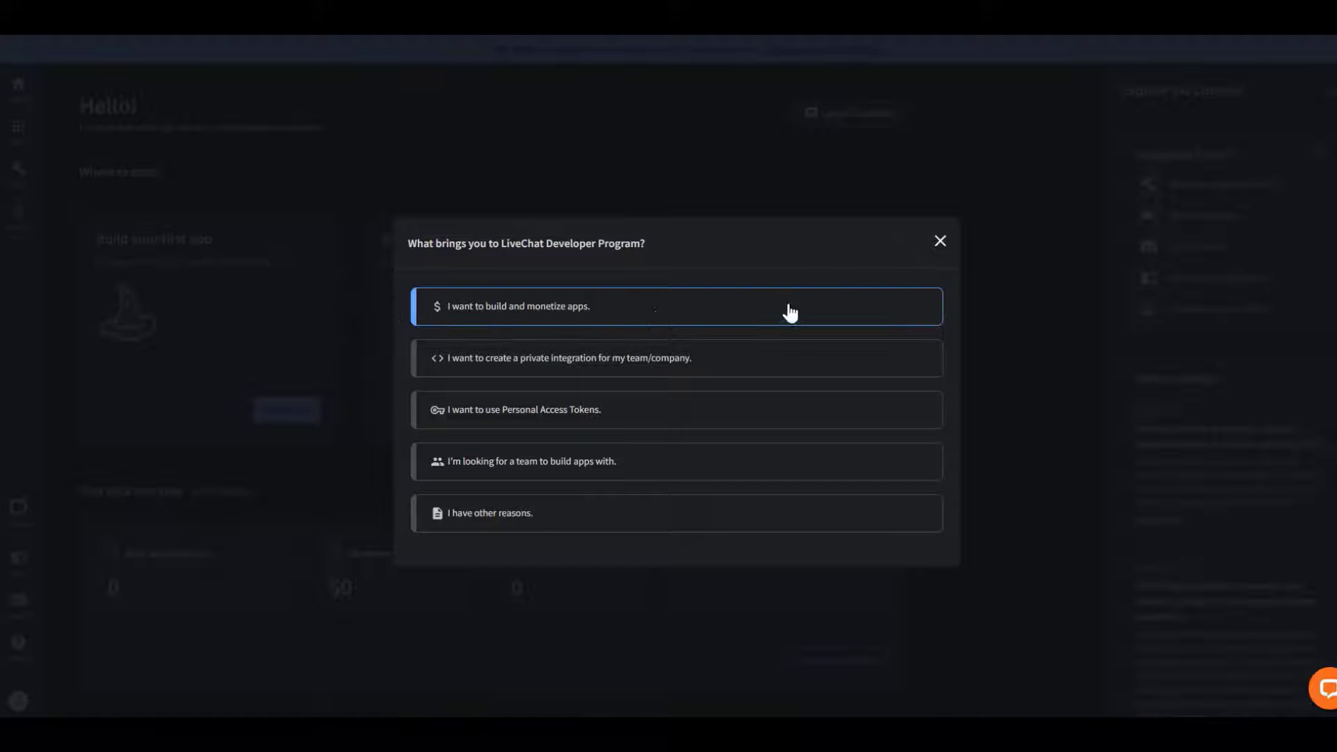
click(940, 242)
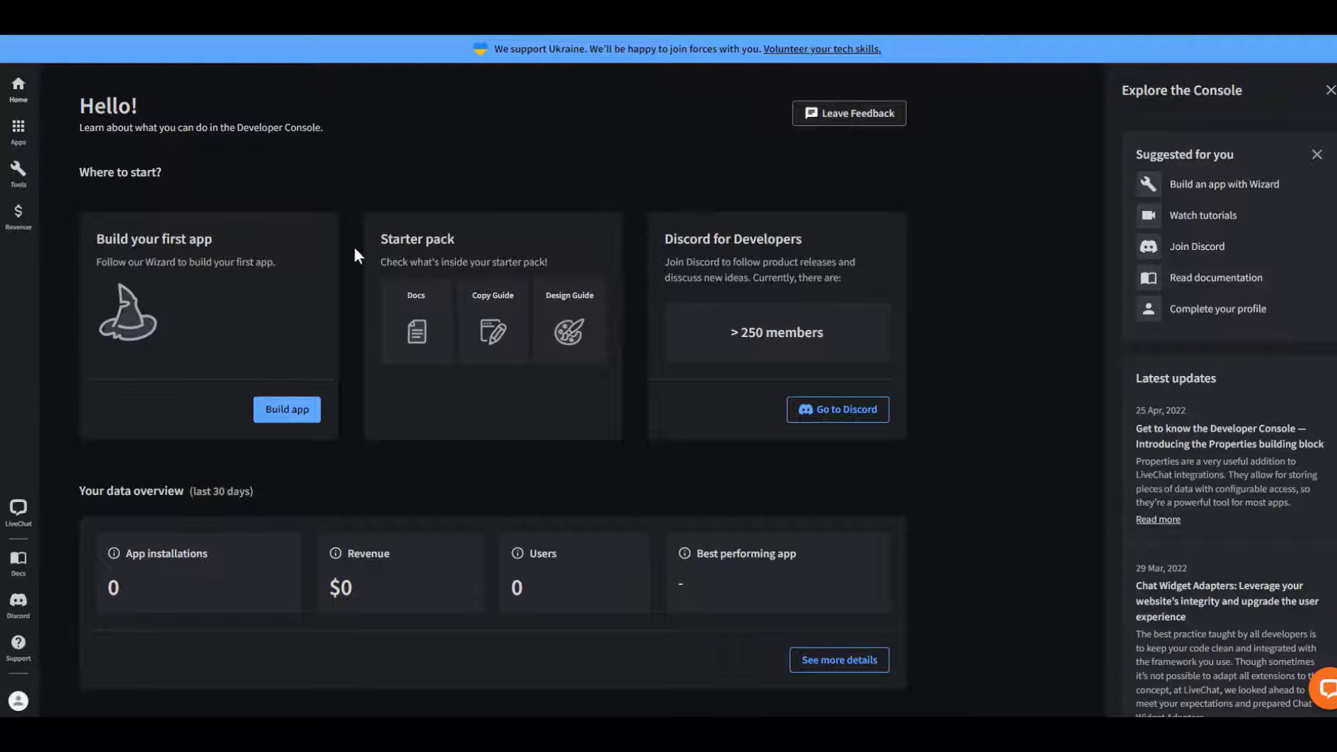
click(18, 702)
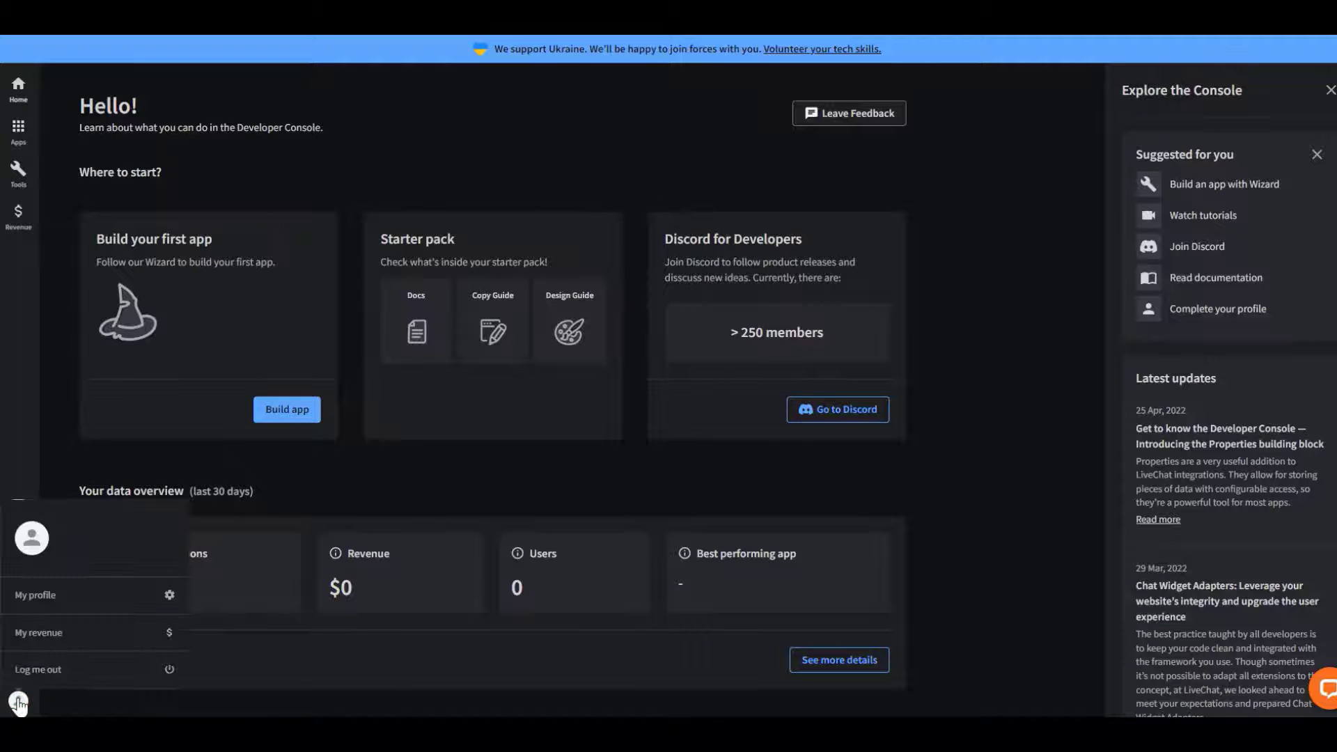
click(78, 595)
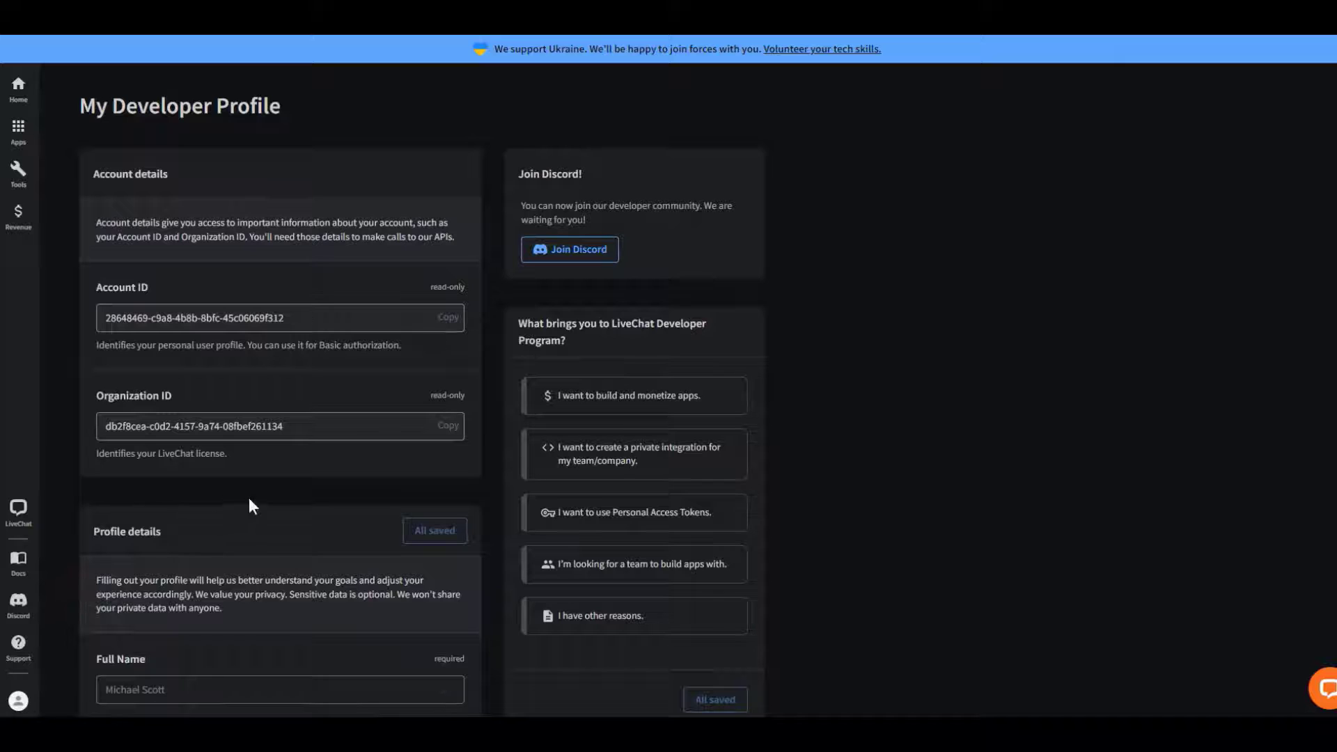
click(448, 426)
key(ctrl+shift+Tab)
key(ctrl+v)
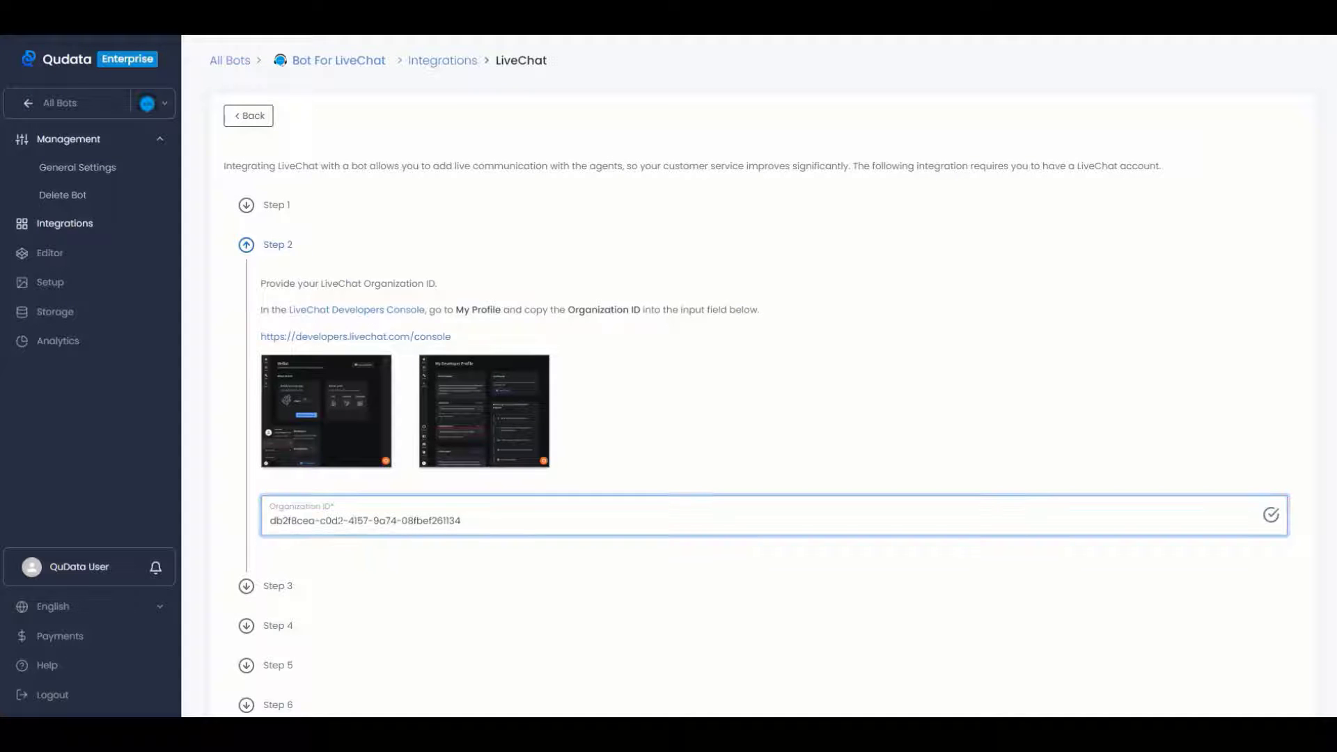
- Open Step 3 of the integration and create a new app named TestApp in the LiveChat Developer Console
click(287, 588)
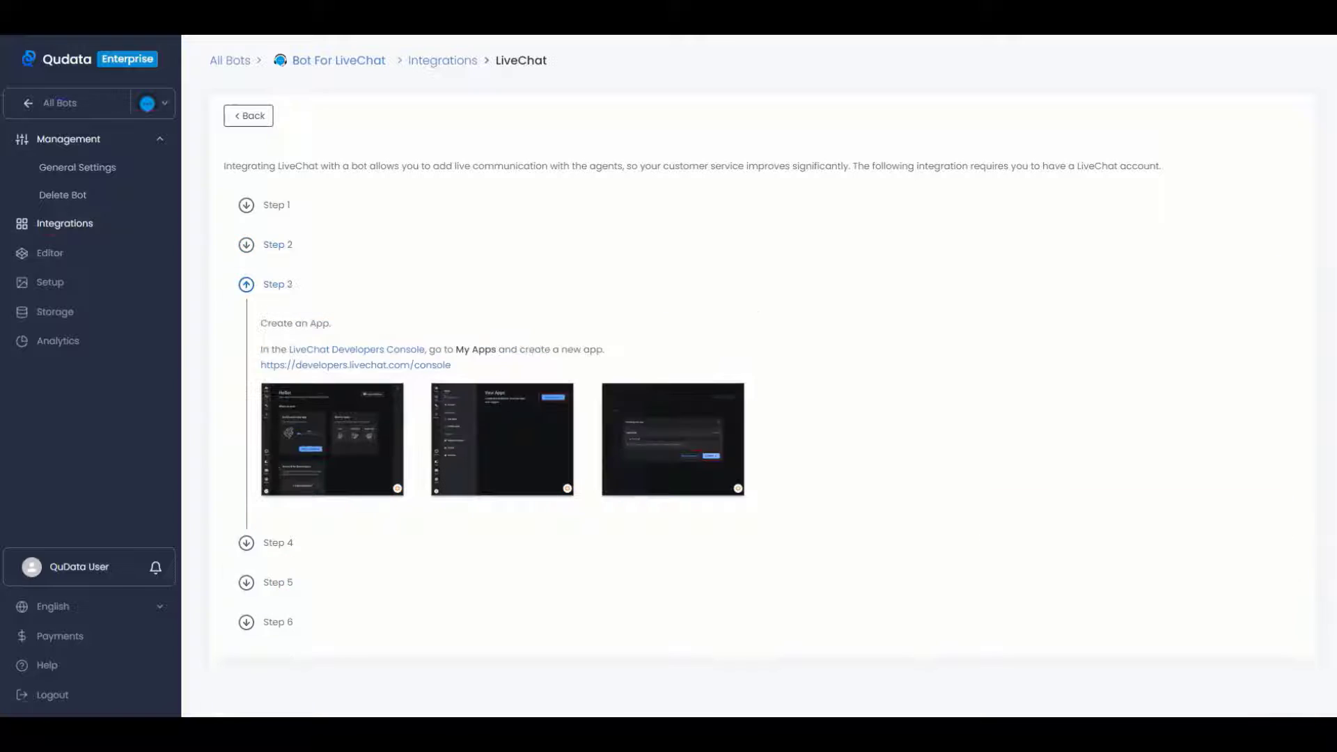
key(ctrl+Tab)
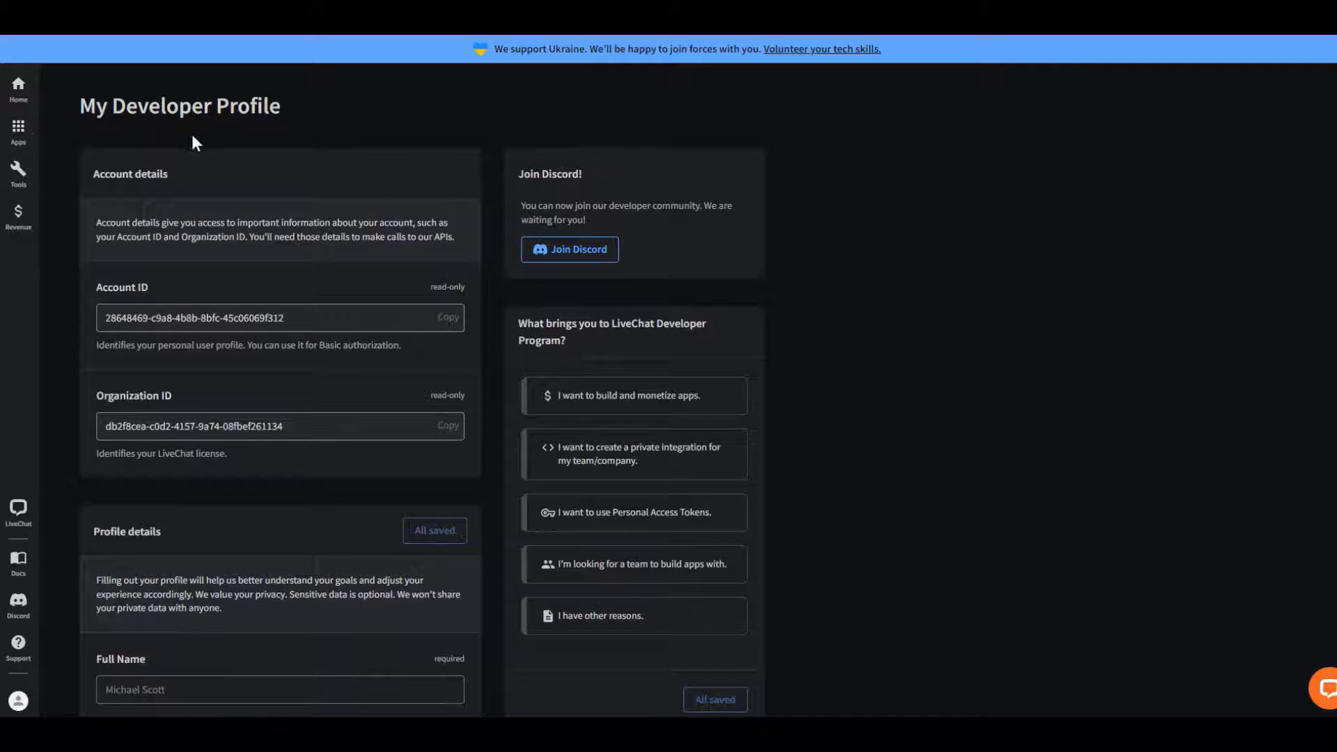
click(18, 131)
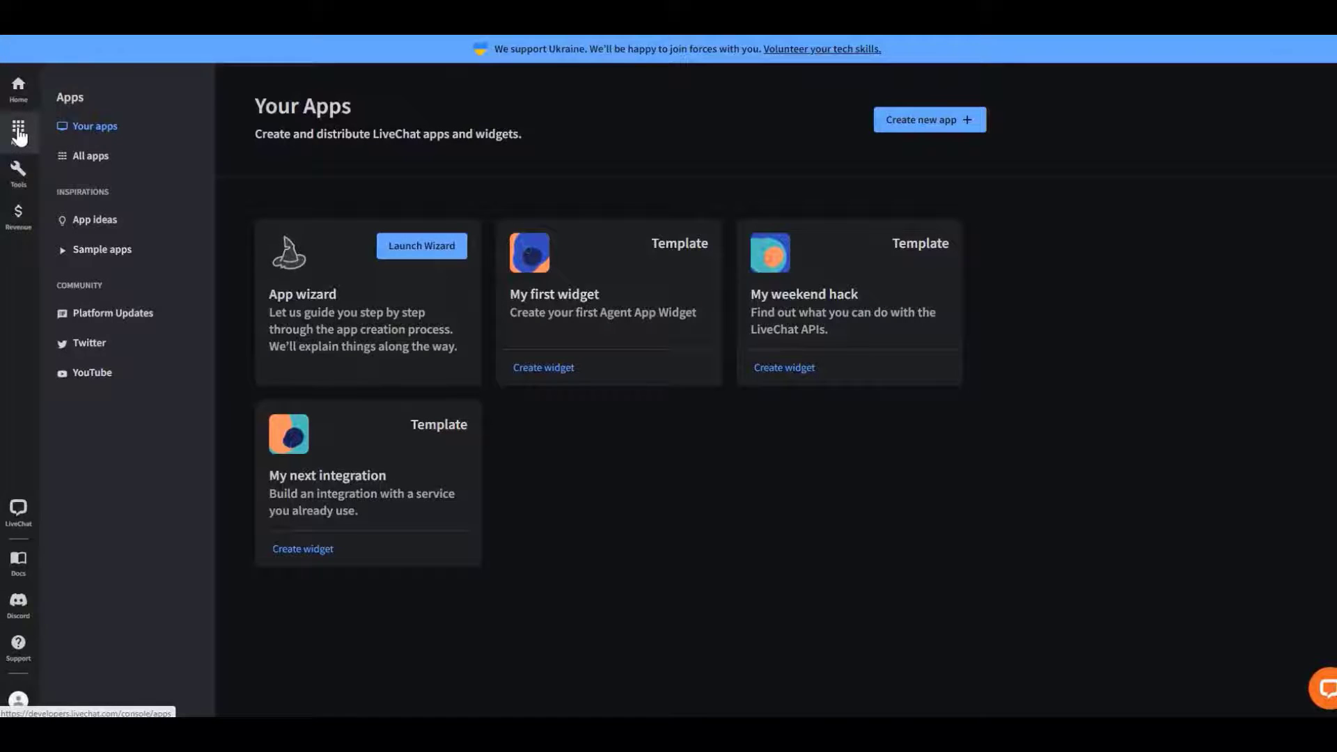
click(900, 125)
text(TestApp)
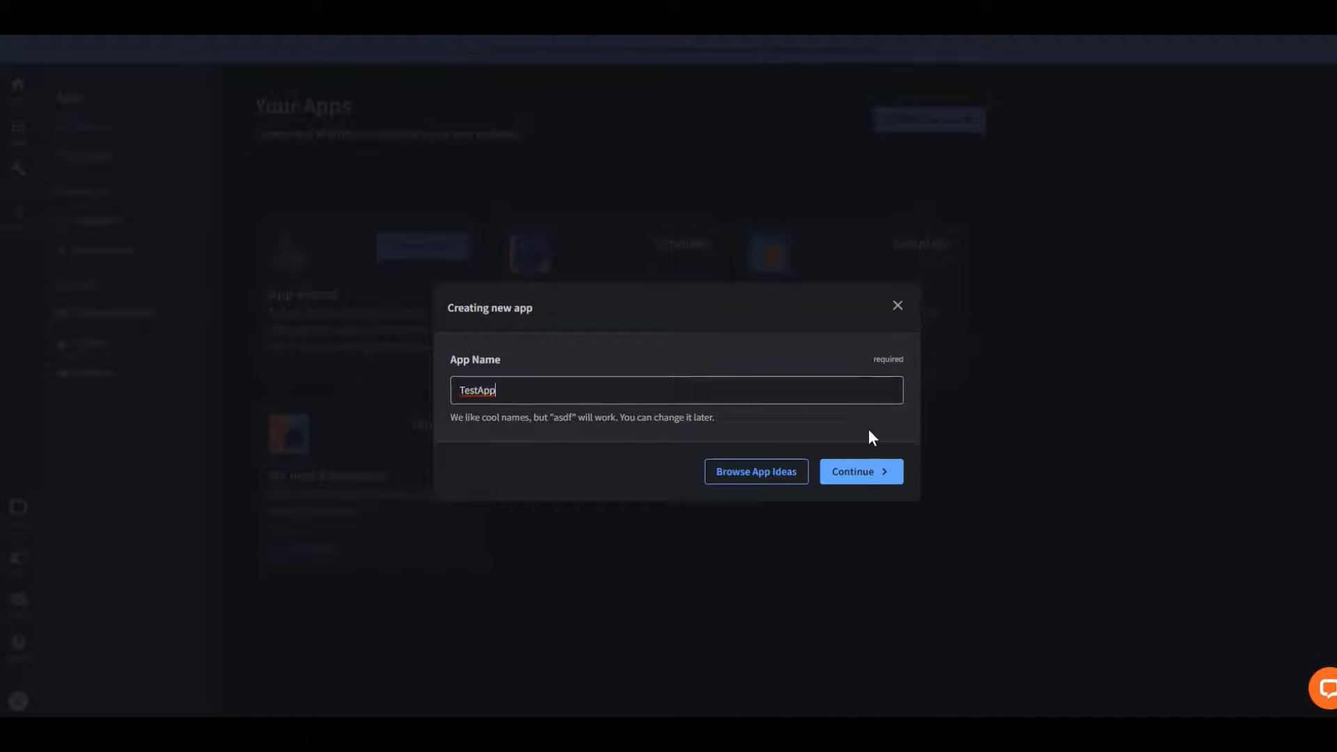
click(861, 472)
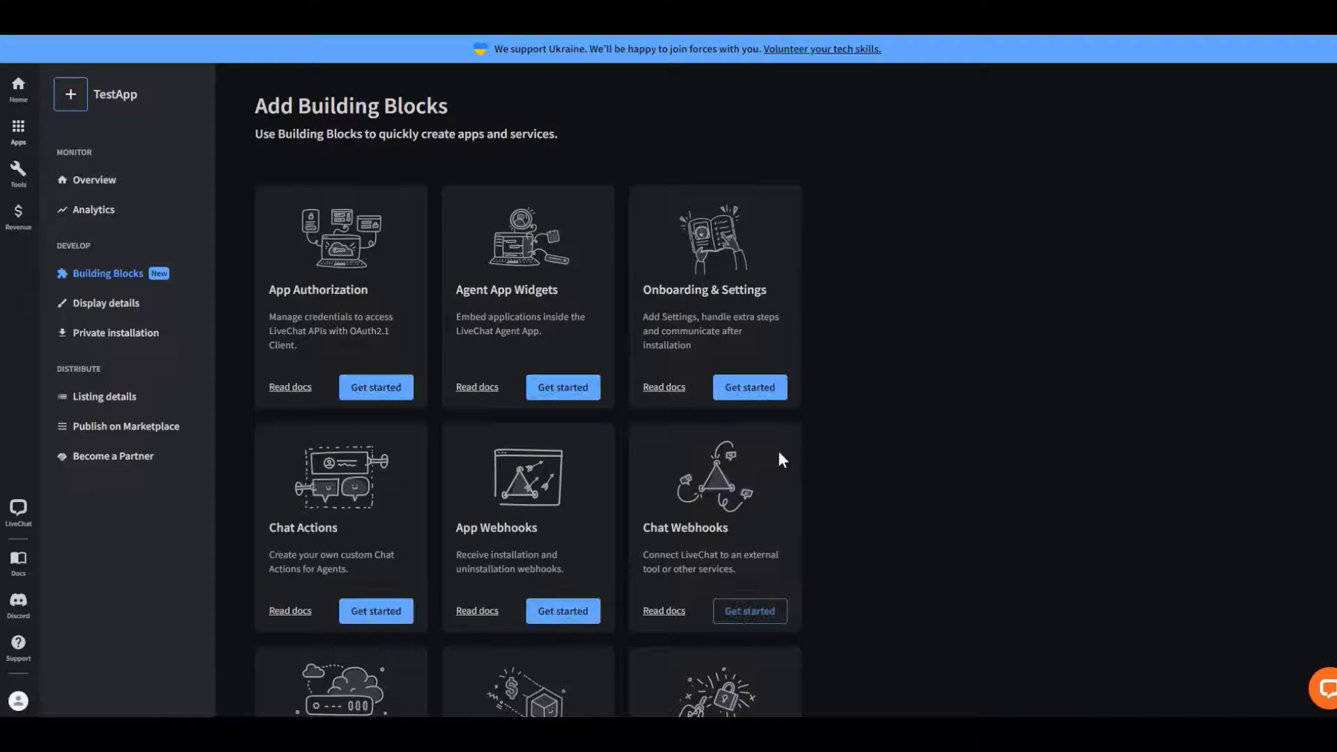
- Add the App Authorization building block to TestApp with a Server-side app client
click(382, 385)
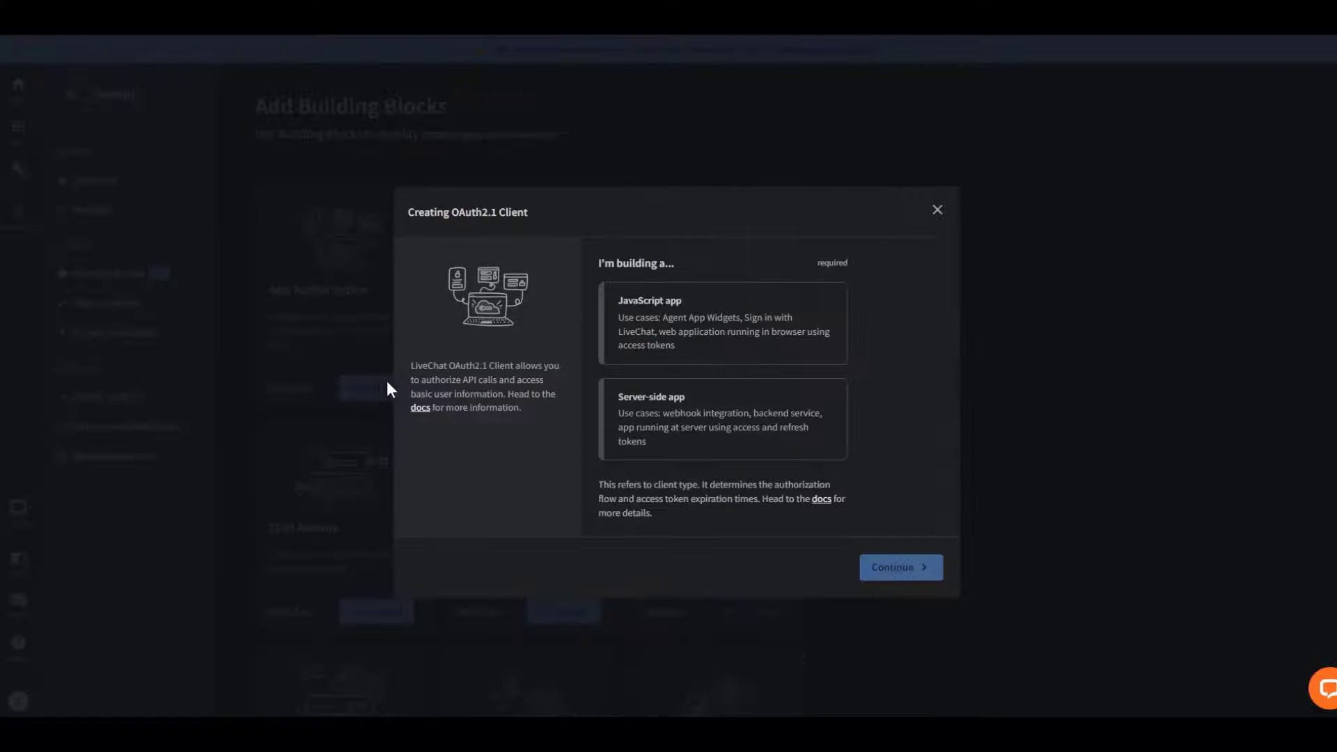
click(657, 418)
click(881, 570)
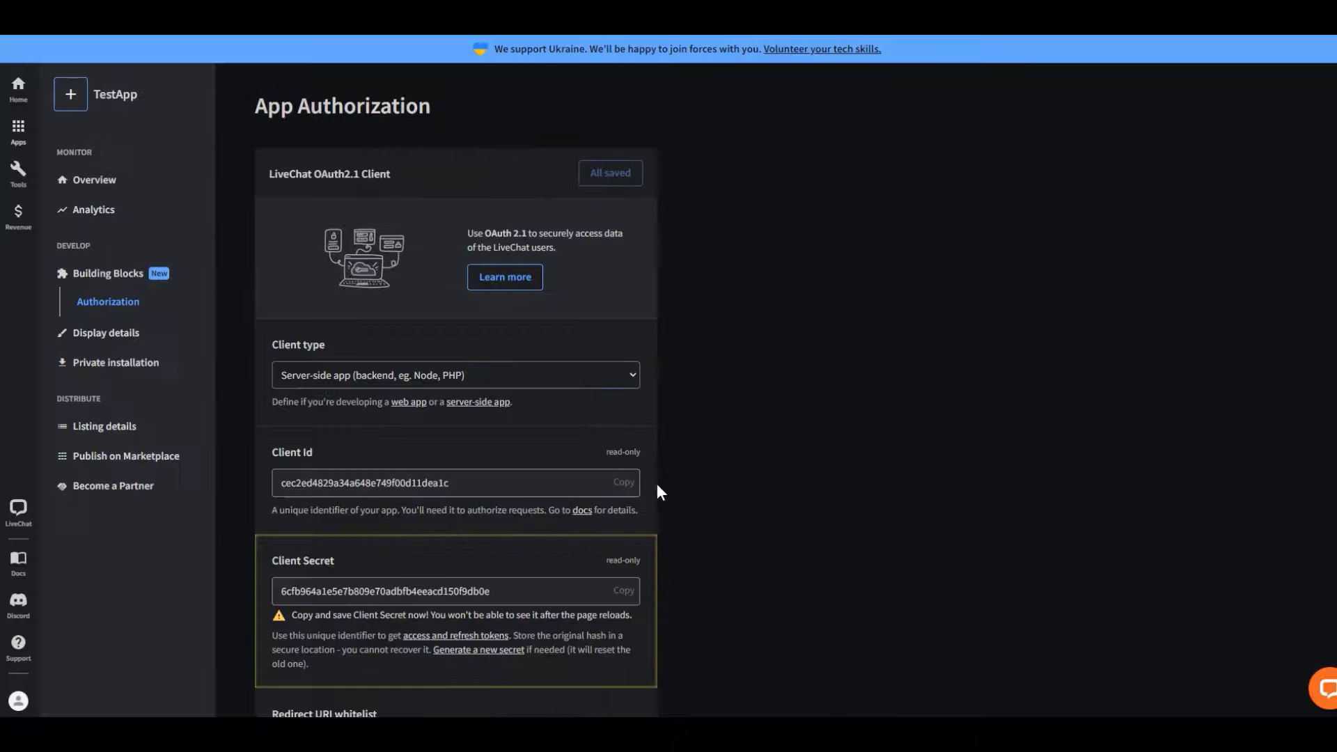
- Copy TestApp's Client Id and Client Secret into the matching fields of Step 5 in the Qudata integration
click(624, 482)
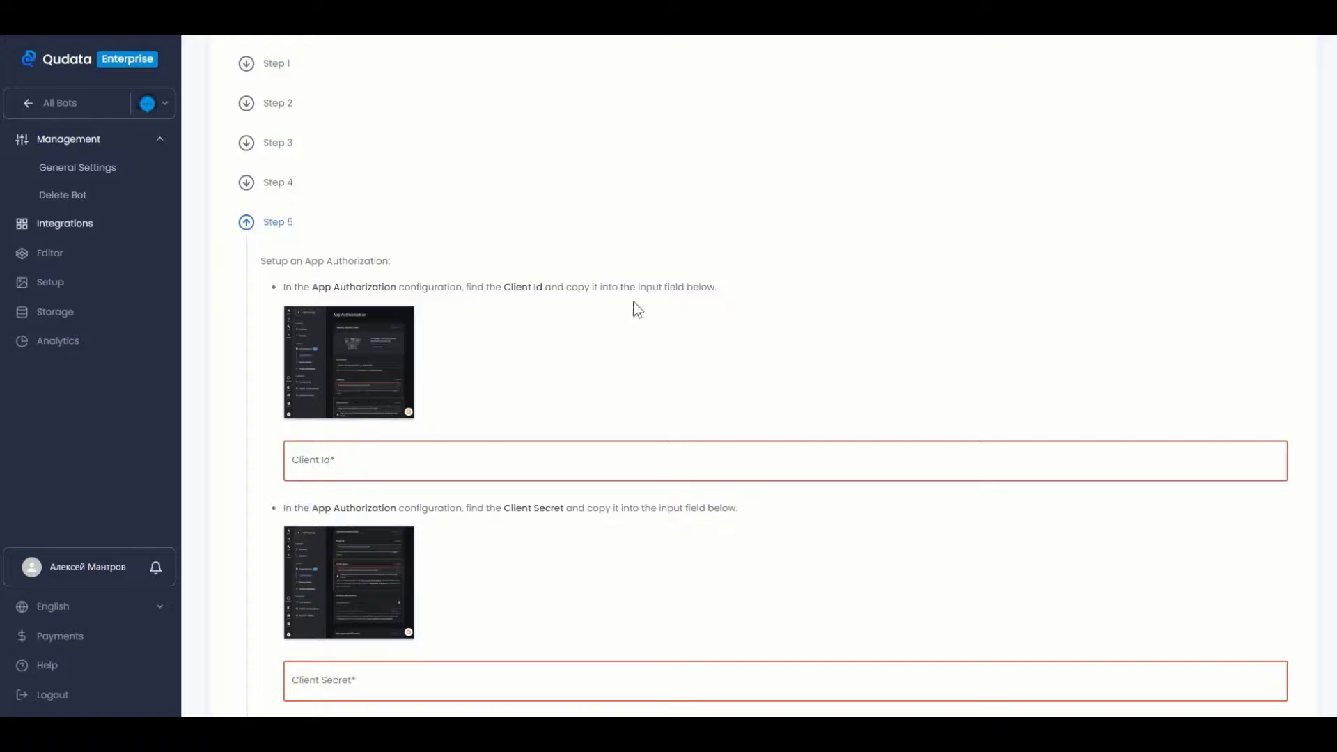
click(391, 456)
key(ctrl+v)
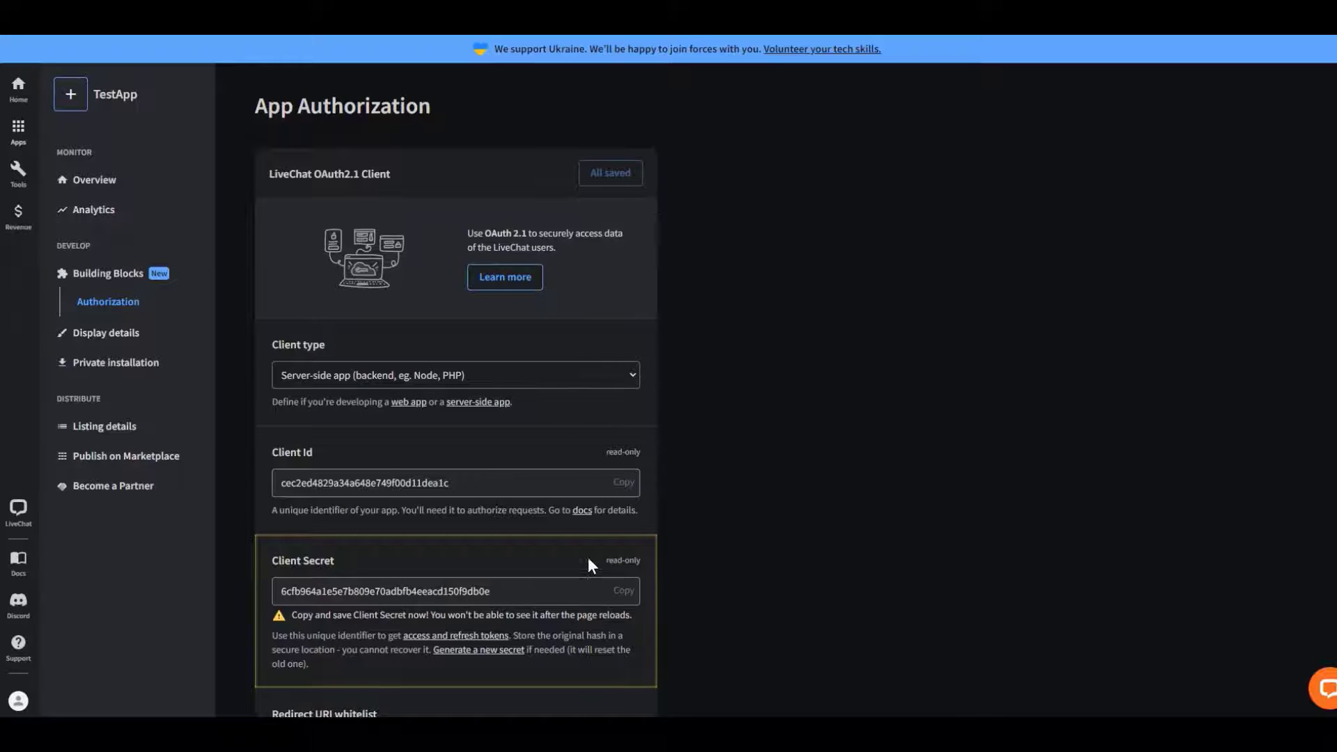
click(625, 591)
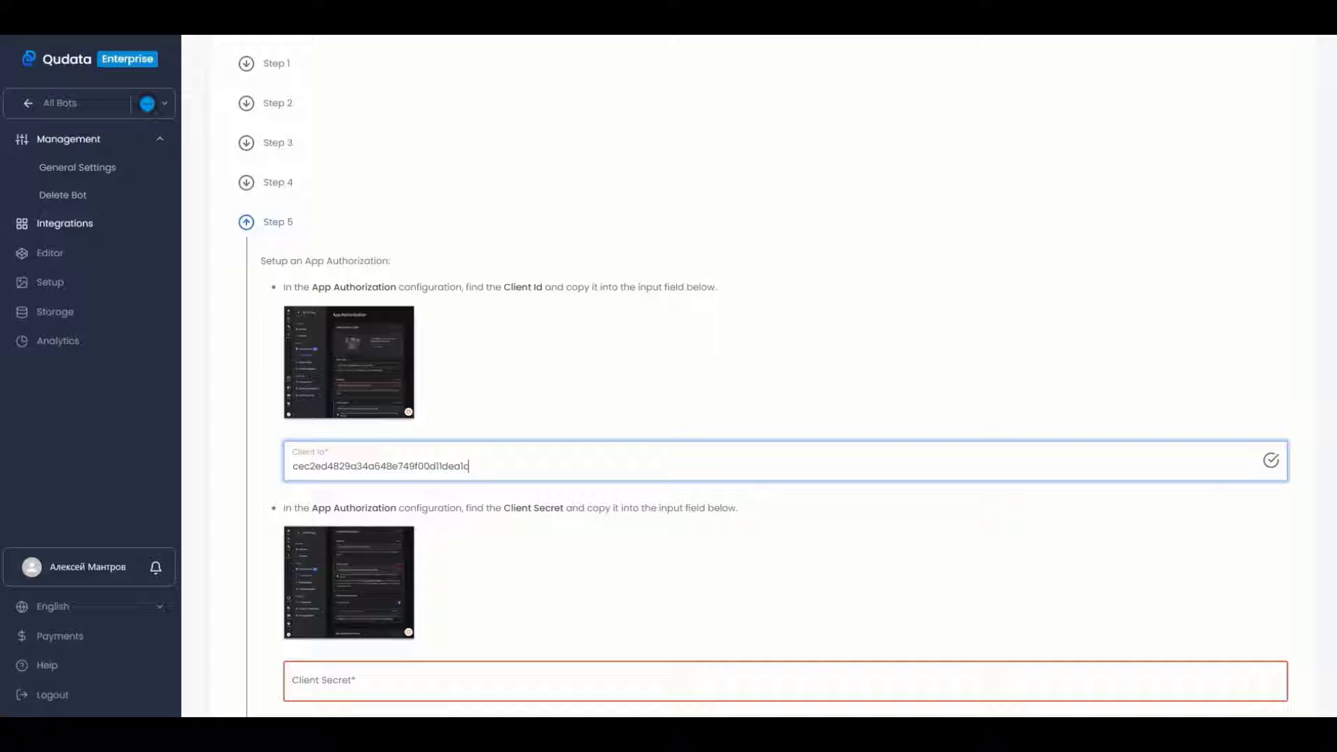
click(411, 683)
key(ctrl+v)
scroll(418, 649, down, 2)
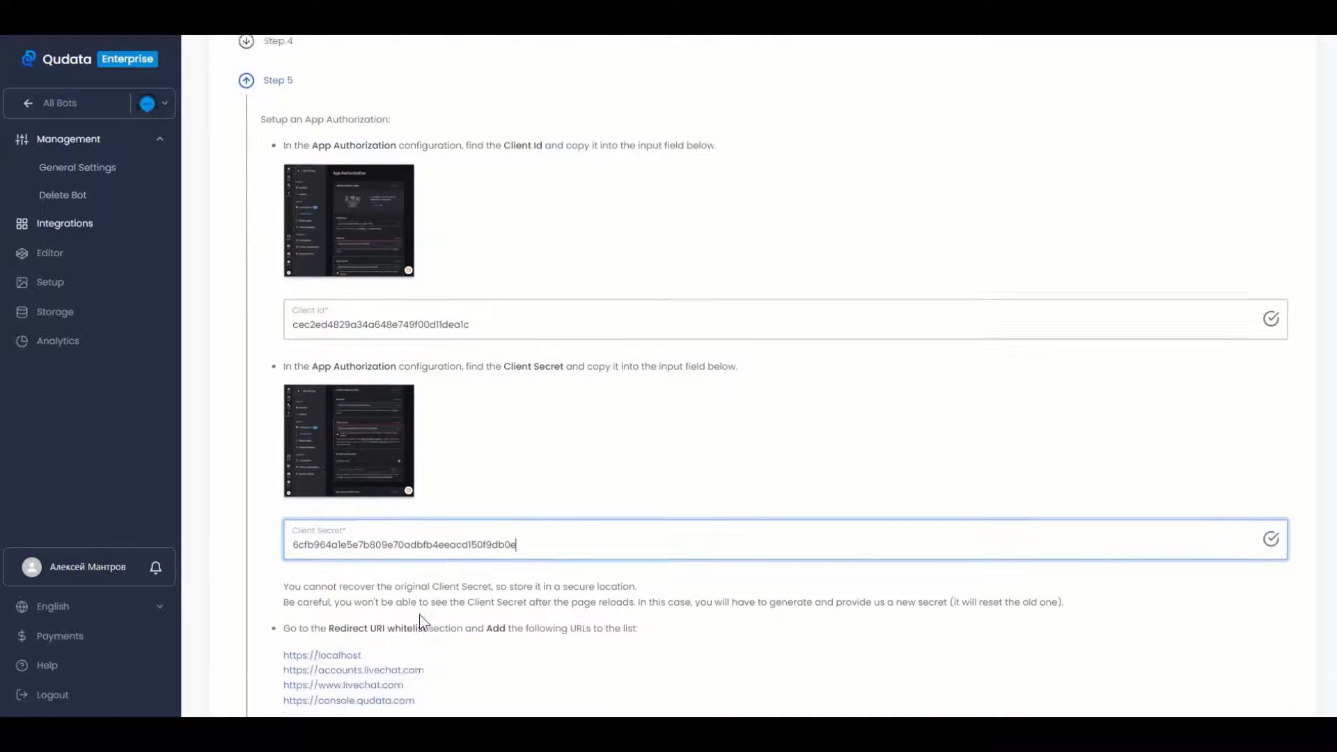
scroll(420, 620, down, 2)
mouse_move(446, 528)
mouse_down()
mouse_move(283, 528)
mouse_move(433, 530)
mouse_up()
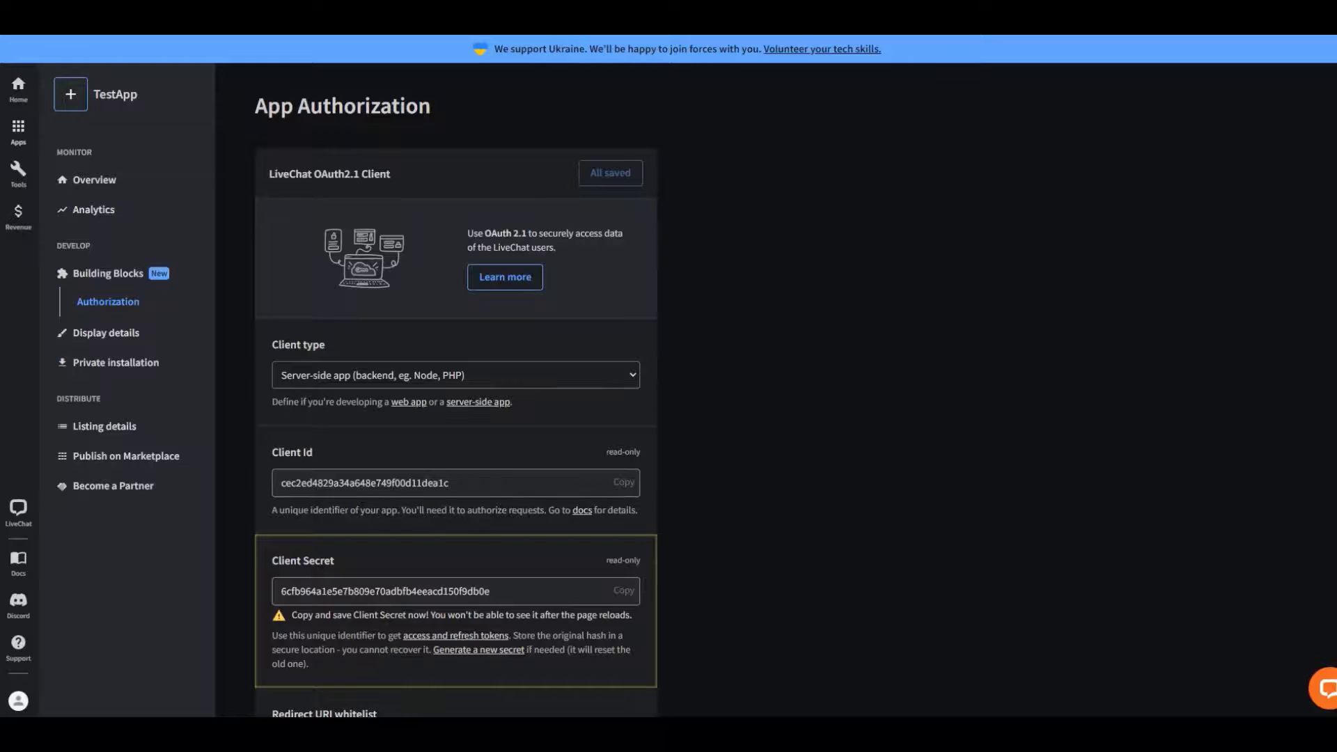
scroll(521, 313, down, 5)
click(445, 441)
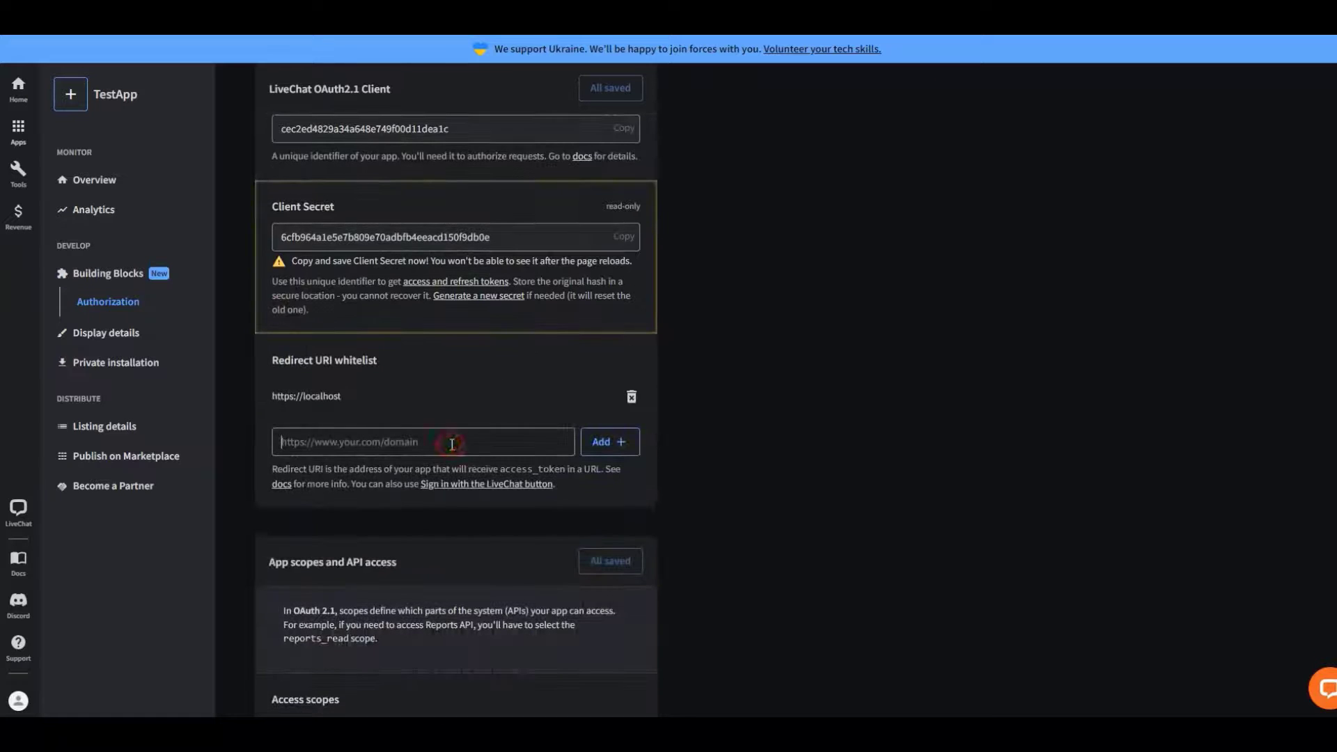
key(ctrl+v)
click(599, 442)
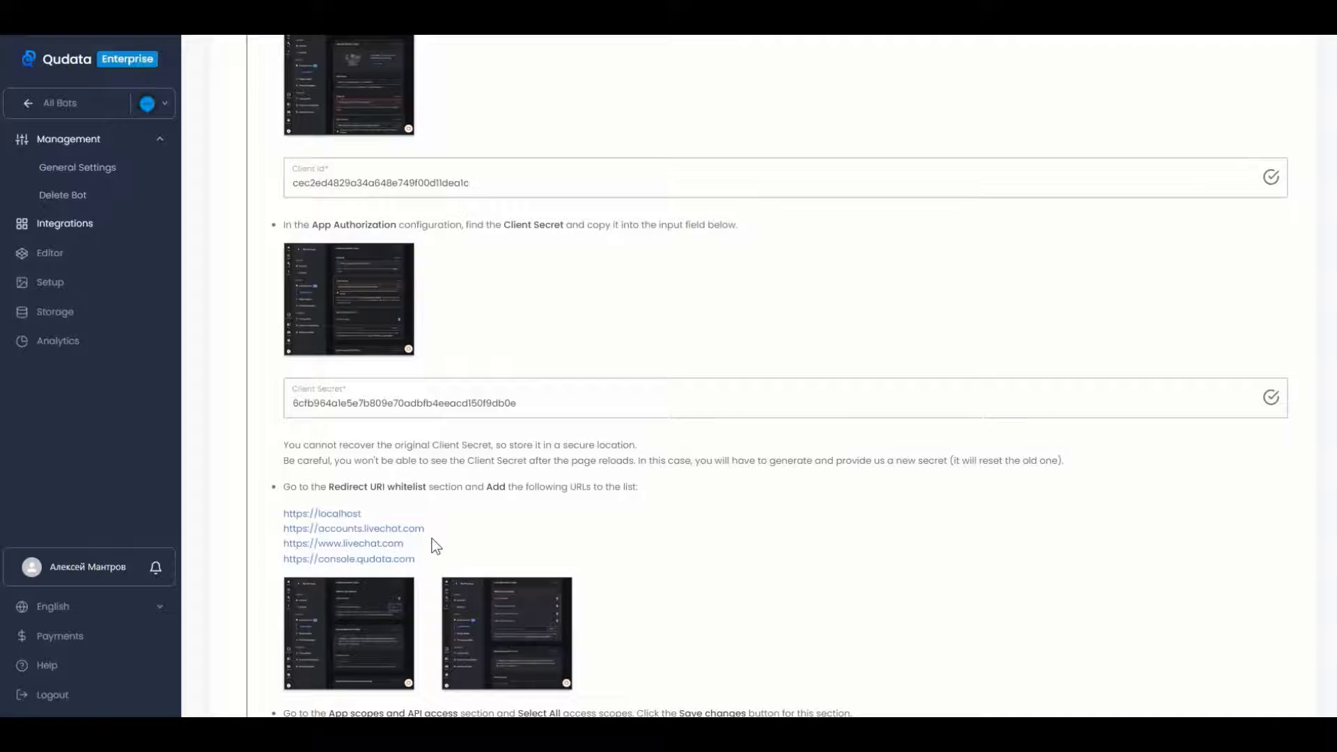
mouse_move(406, 543)
mouse_down()
mouse_move(286, 544)
mouse_move(418, 544)
mouse_up()
key(ctrl+c)
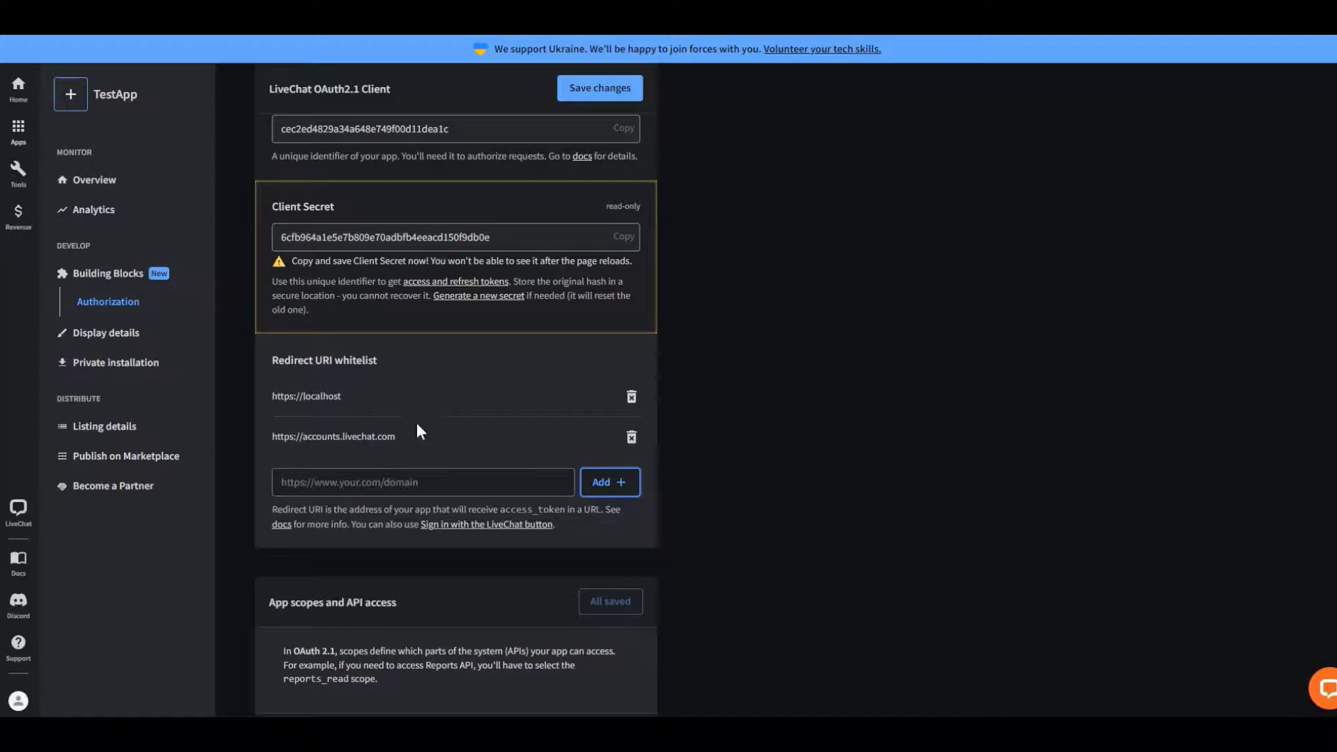
click(532, 477)
key(ctrl+v)
click(600, 477)
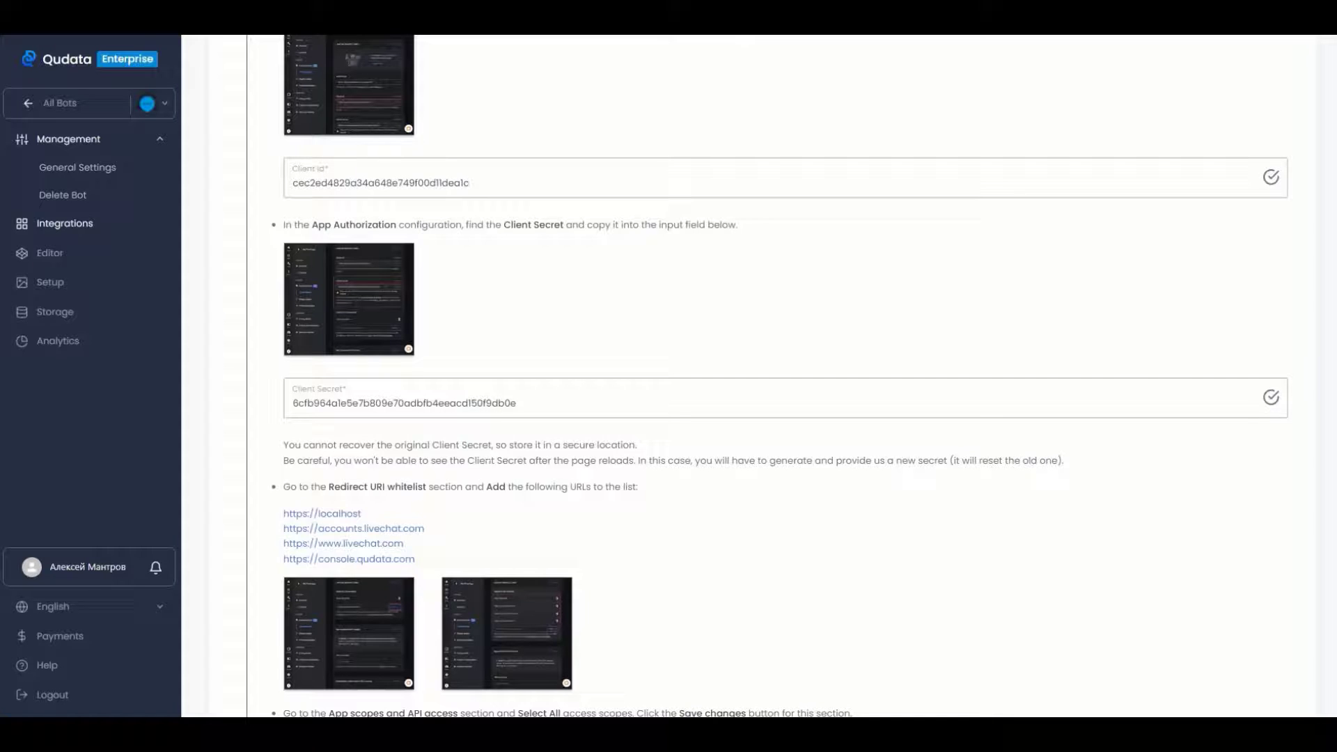
drag(416, 559, 283, 559)
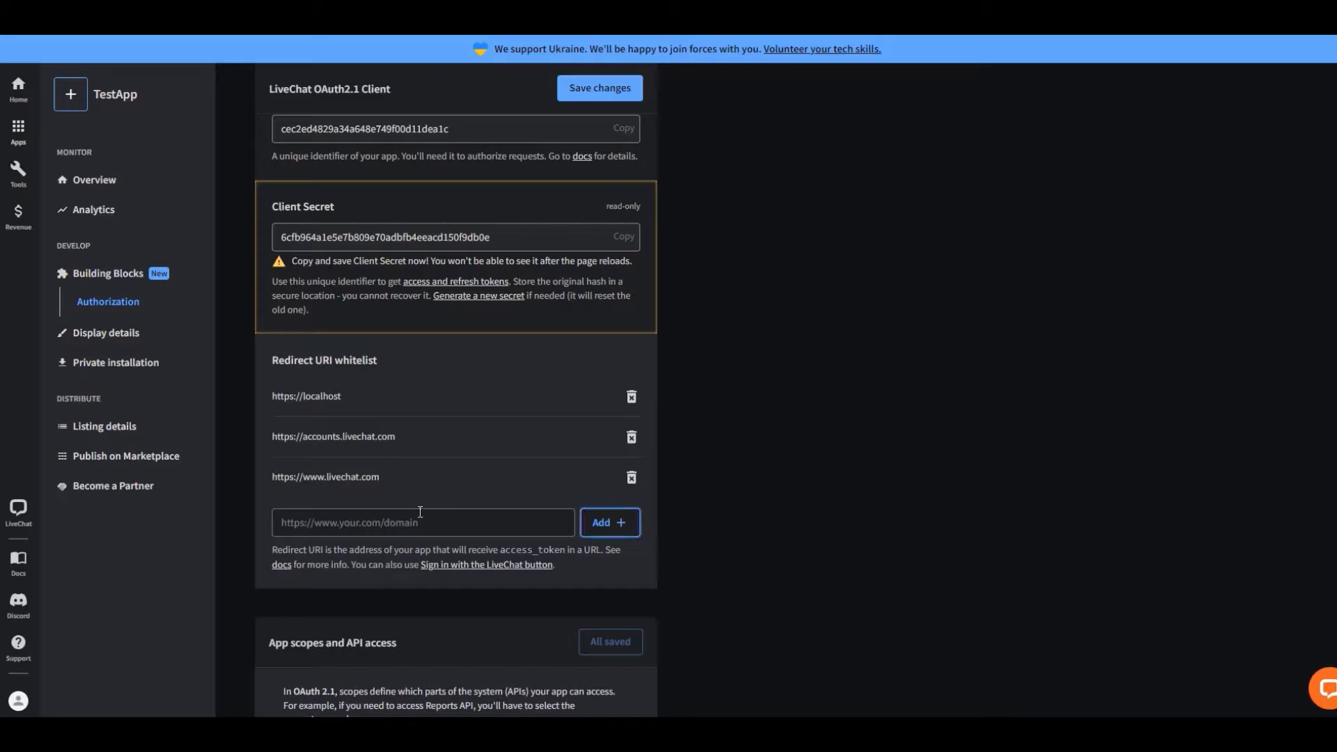
click(420, 515)
text(https://console.qudata.com)
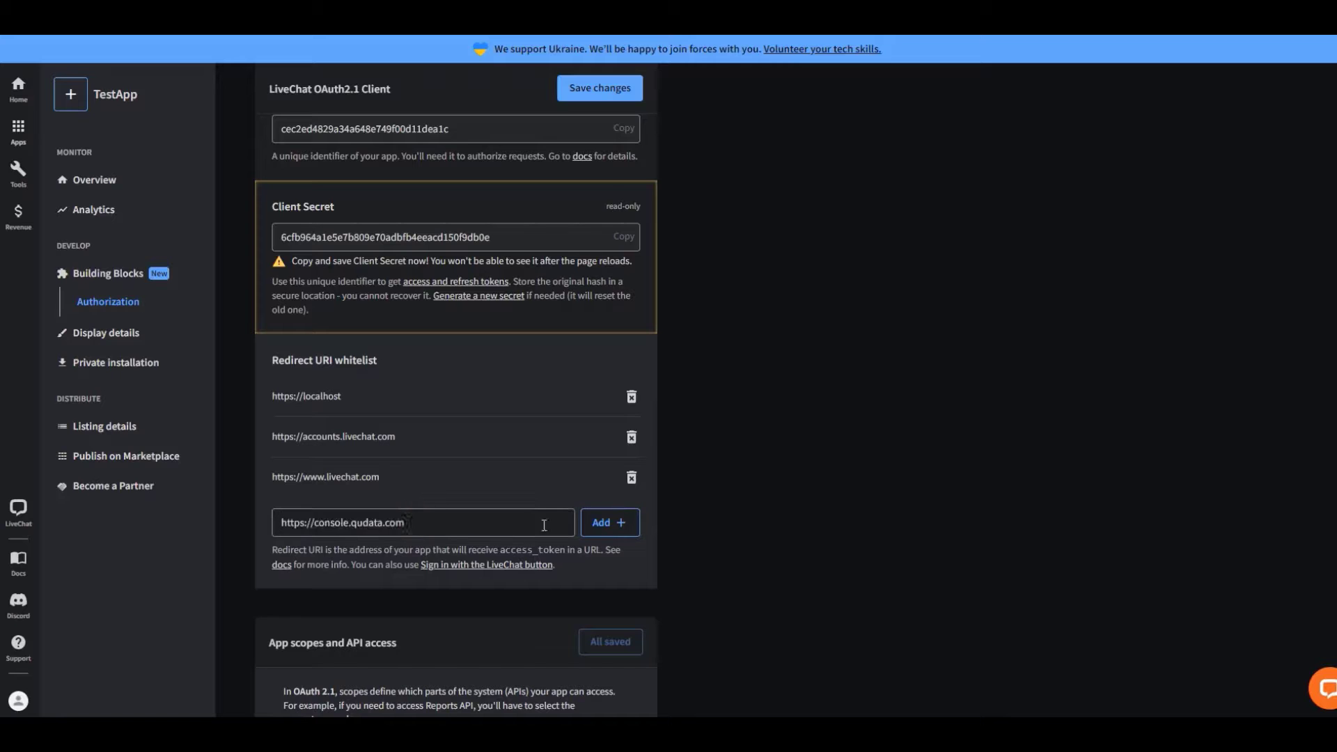
click(600, 524)
- Select all access scopes for TestApp, then save the scopes and the LiveChat OAuth2.1 Client settings
scroll(429, 506, down, 2)
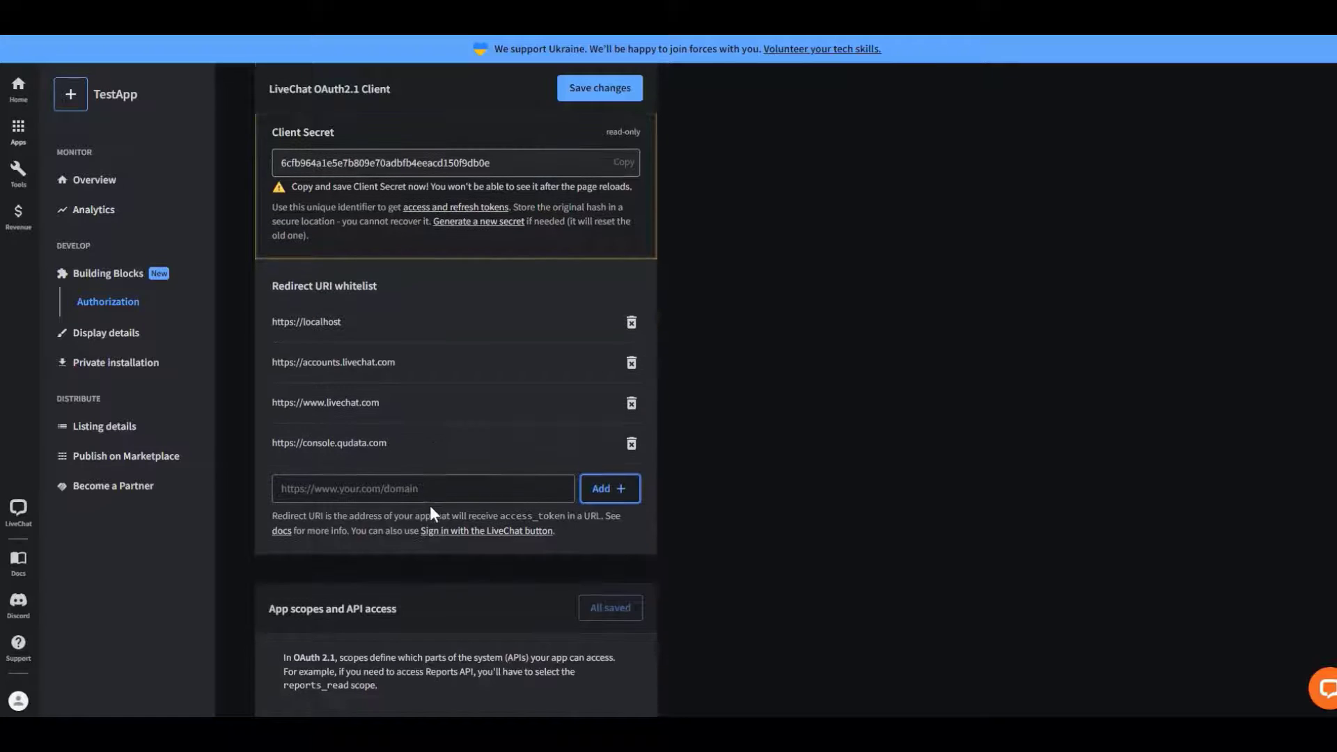
scroll(431, 508, down, 2)
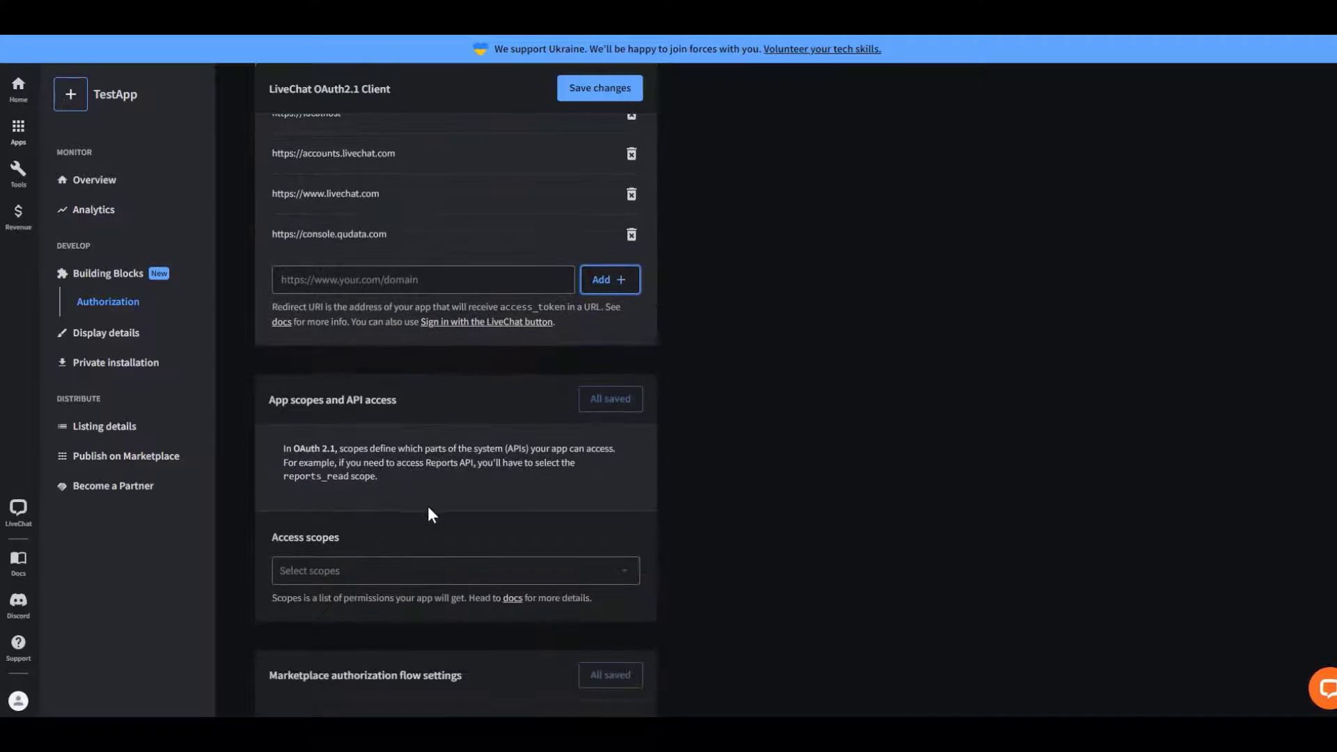
click(399, 572)
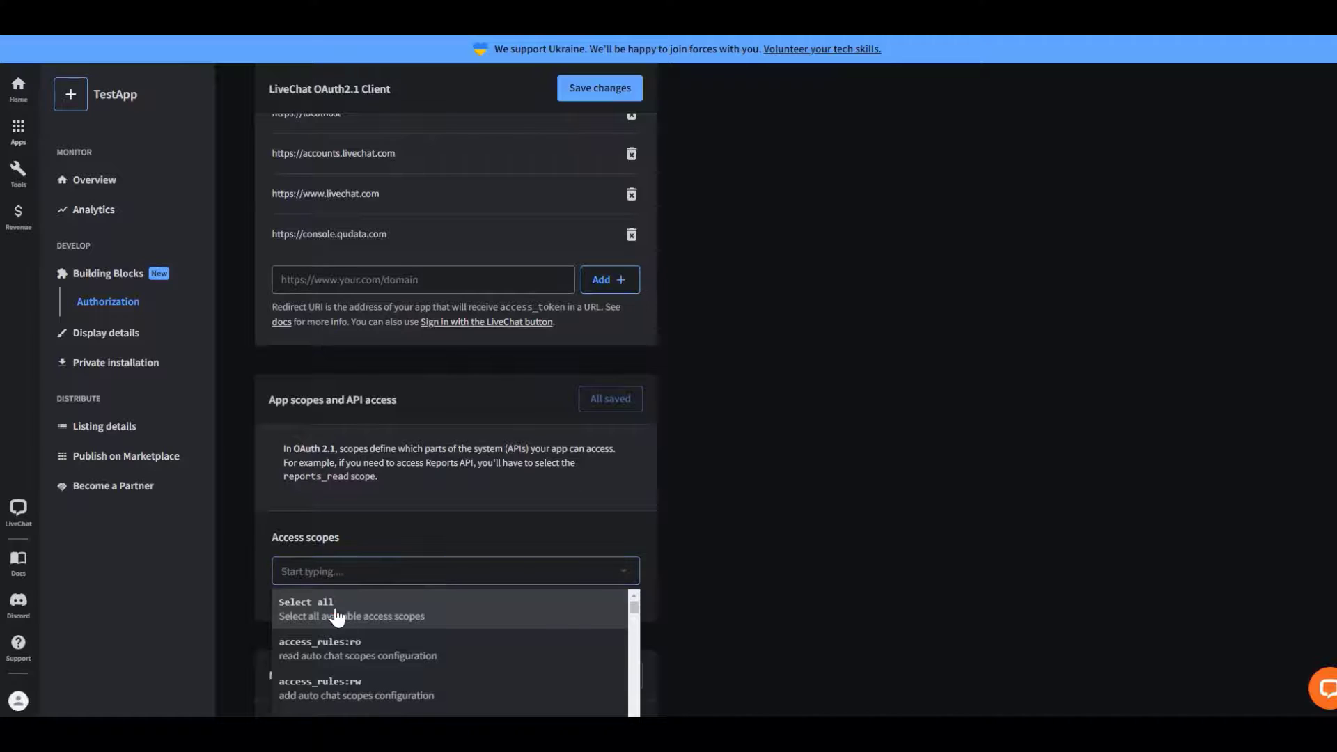
click(335, 607)
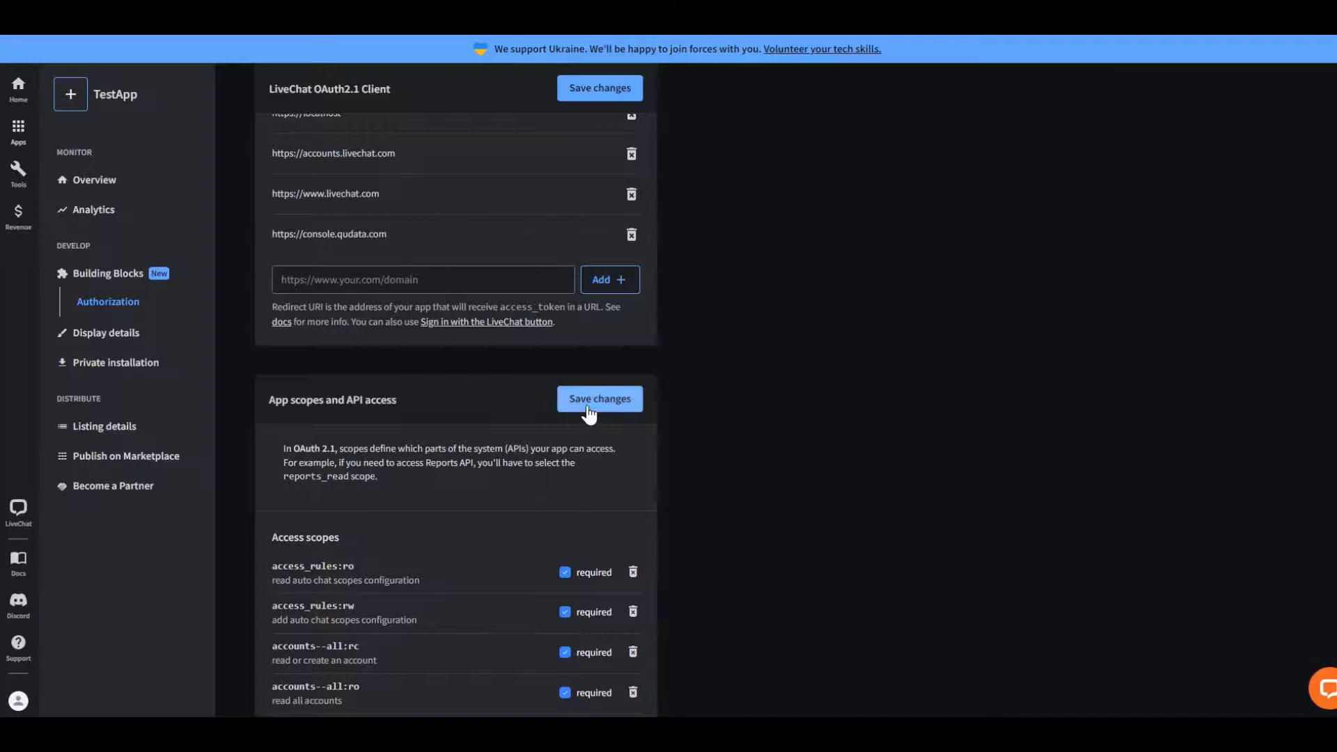
click(587, 401)
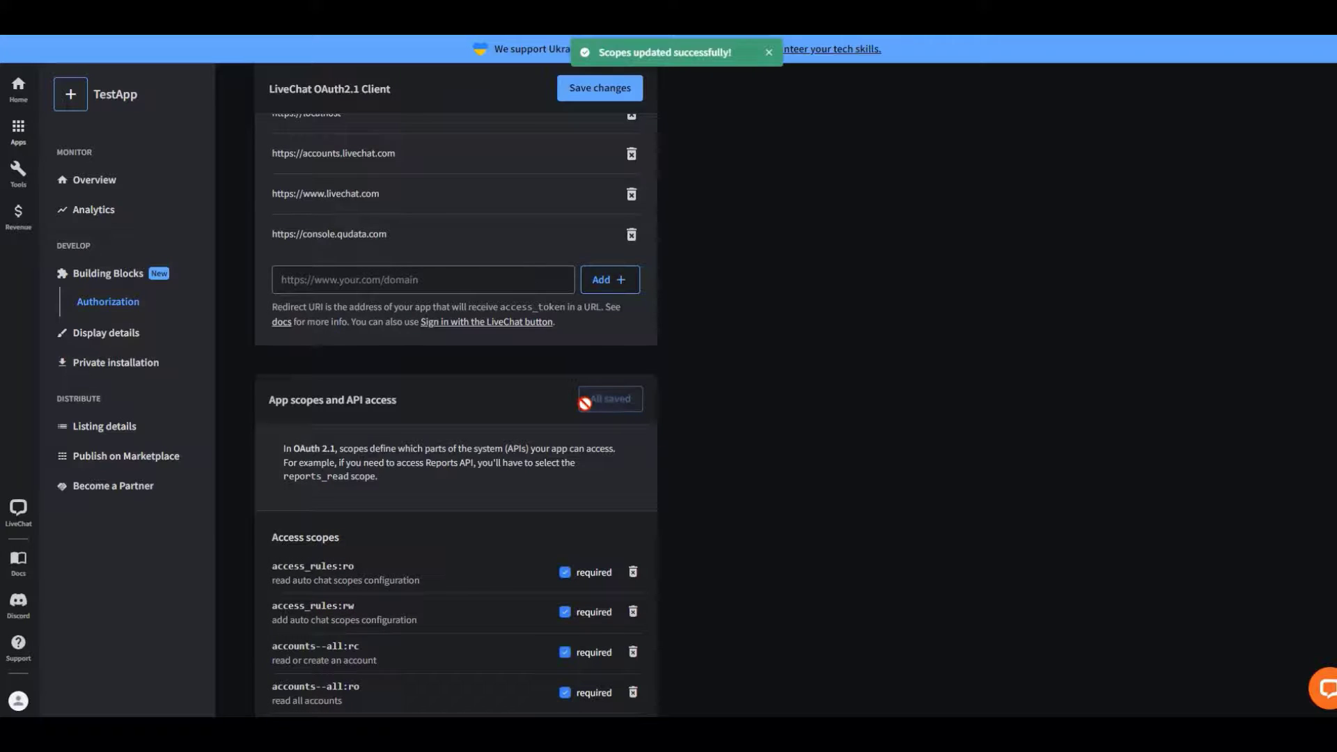
click(592, 89)
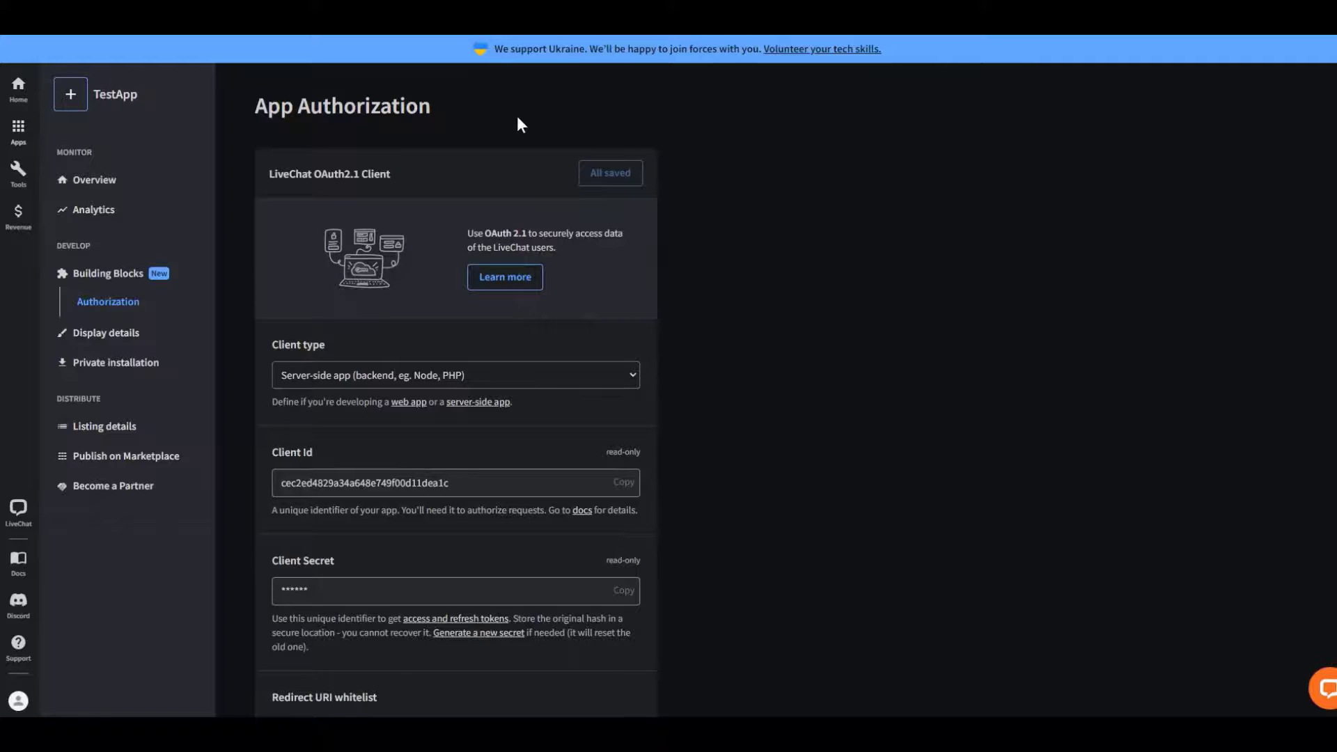
- Add the Chat Webhooks building block to TestApp and copy the Webhook URL from Step 6 of the Qudata integration into it
click(112, 273)
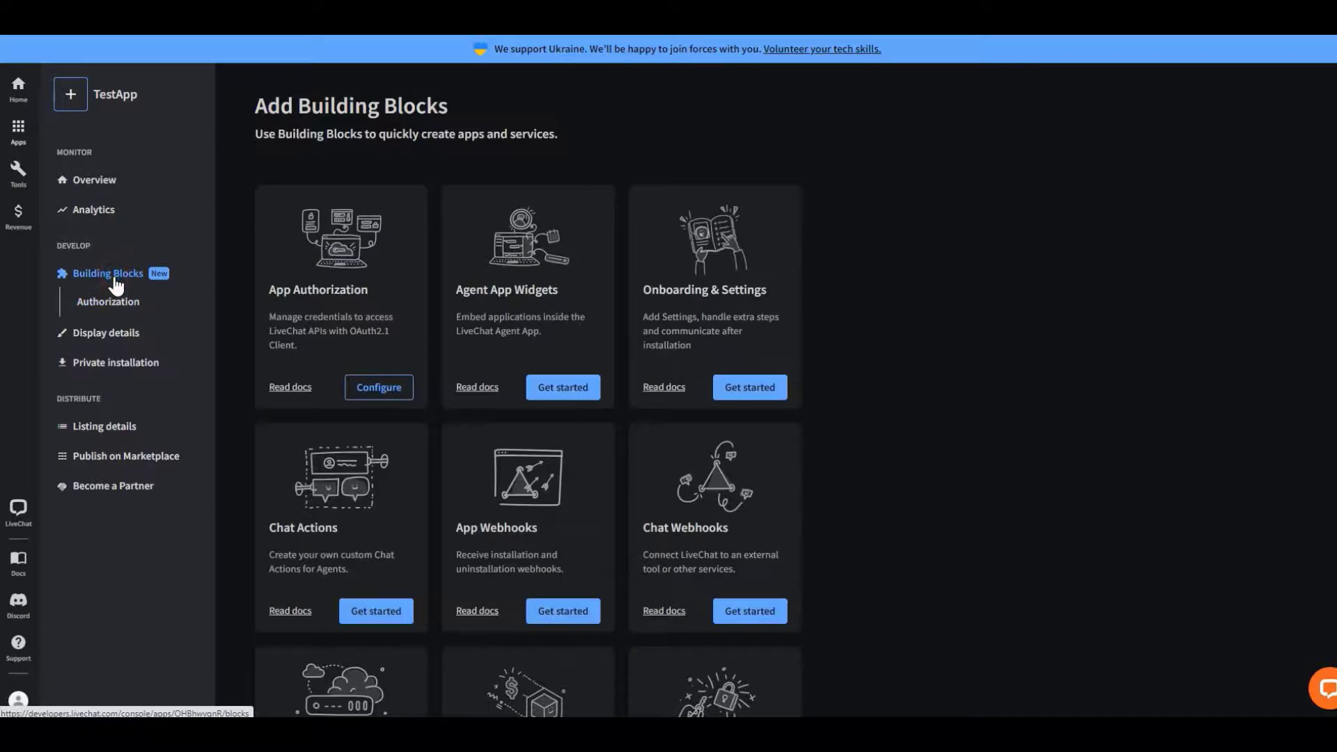
click(743, 610)
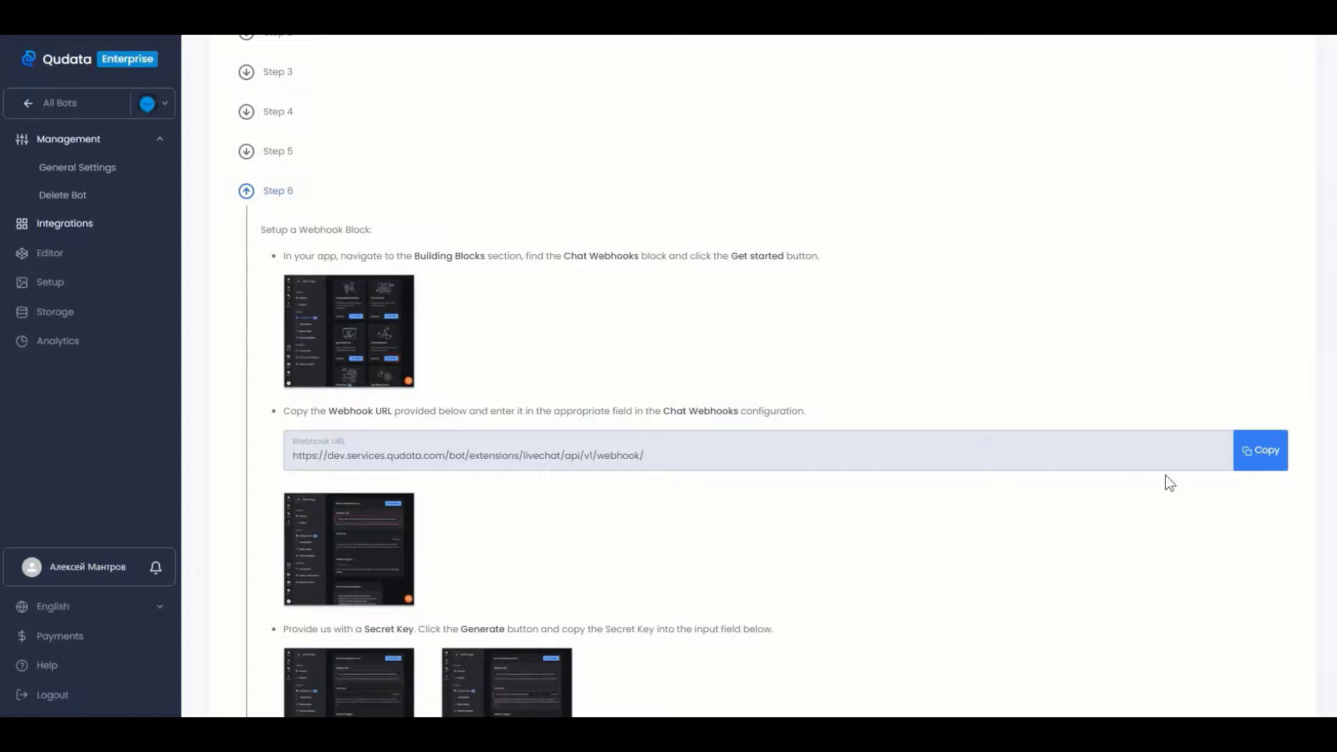
click(1258, 452)
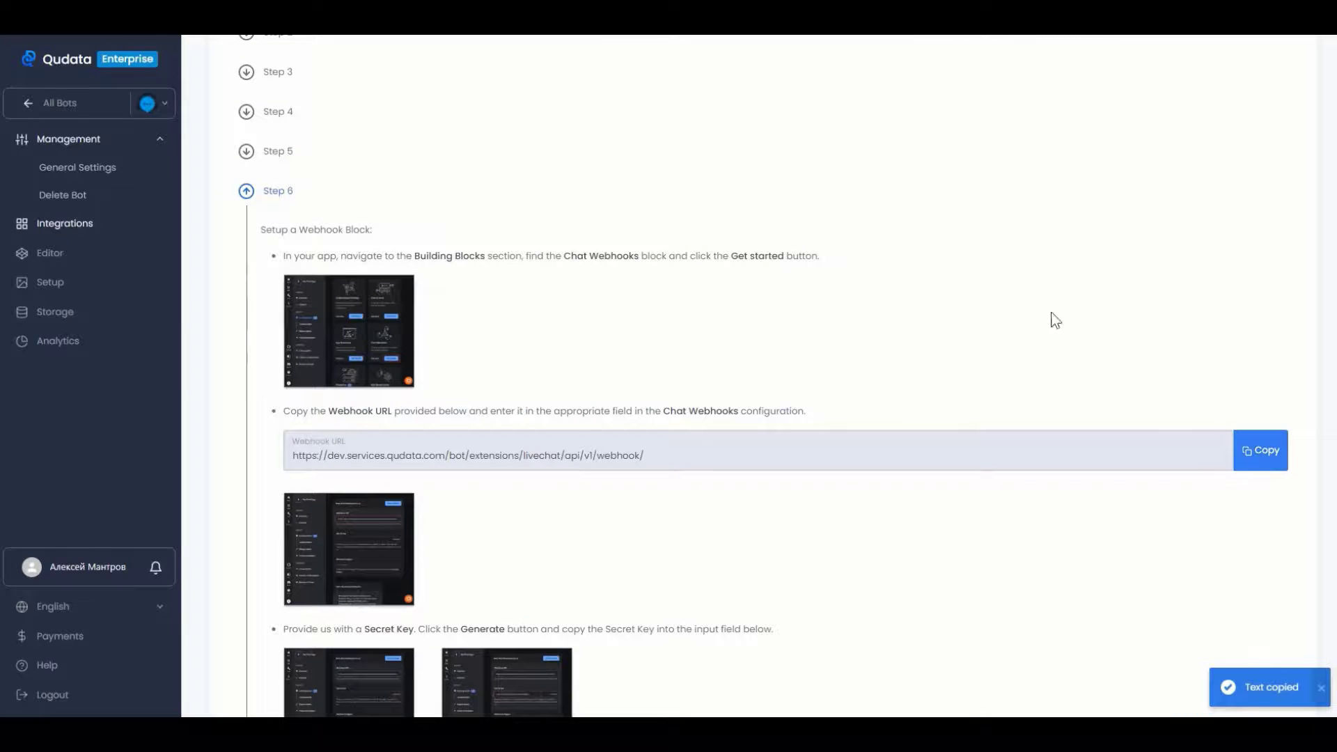
click(658, 17)
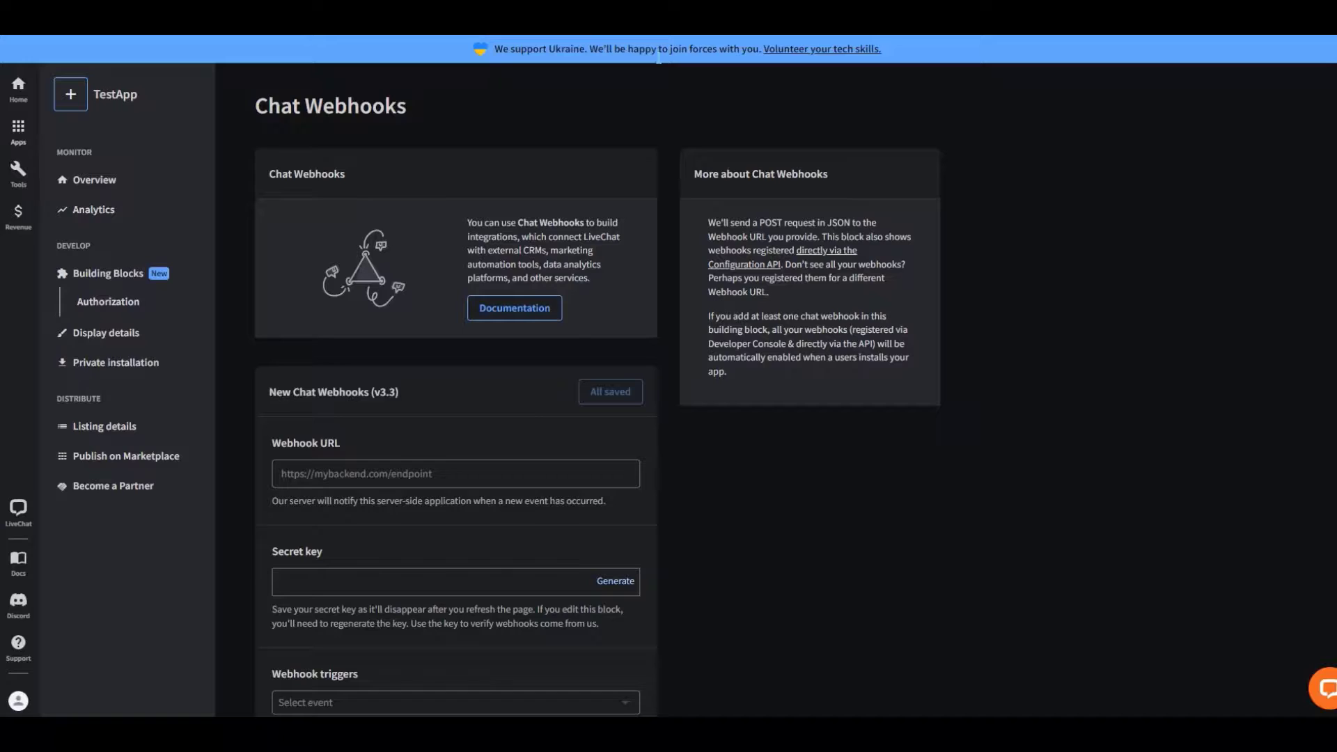
click(439, 468)
key(ctrl+v)
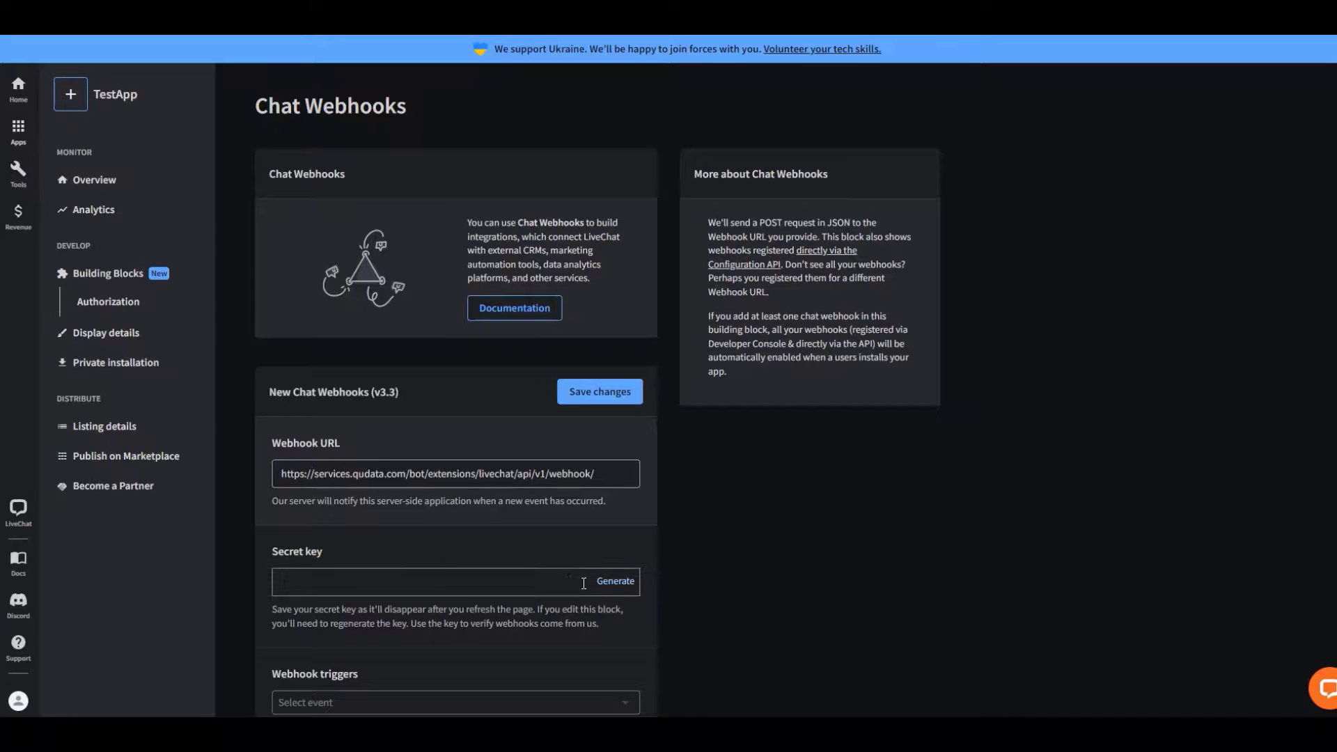
- Generate a secret key for the chat webhooks and copy it into the Secret Key field of Step 6 in the Qudata integration
click(615, 581)
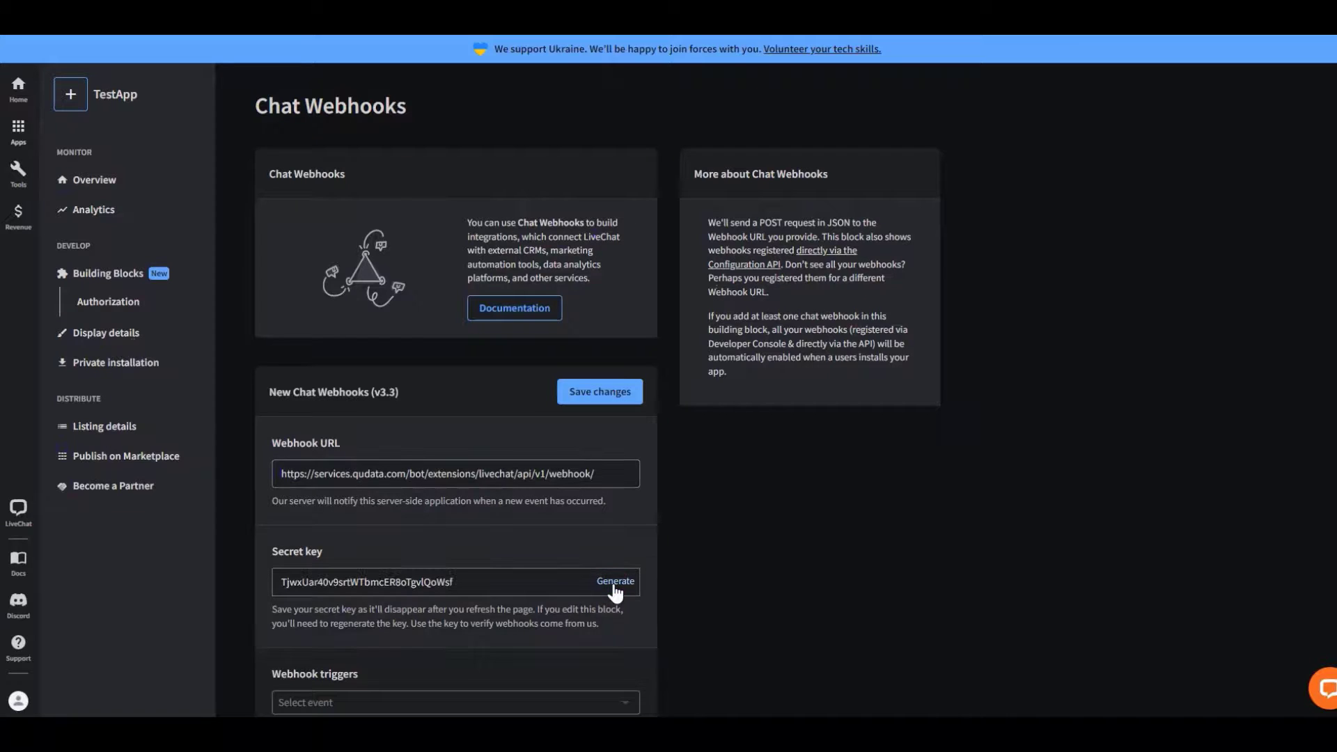
drag(521, 582, 277, 579)
key(ctrl+c)
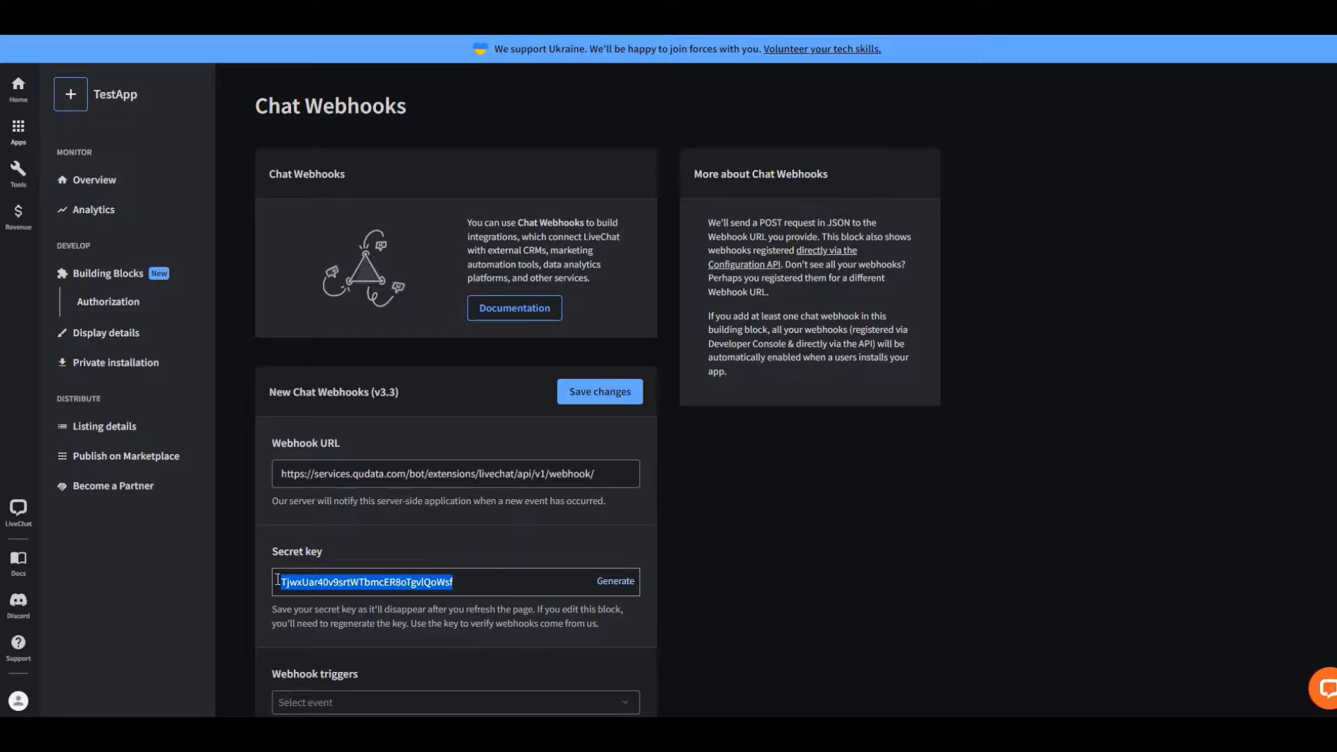
click(759, 18)
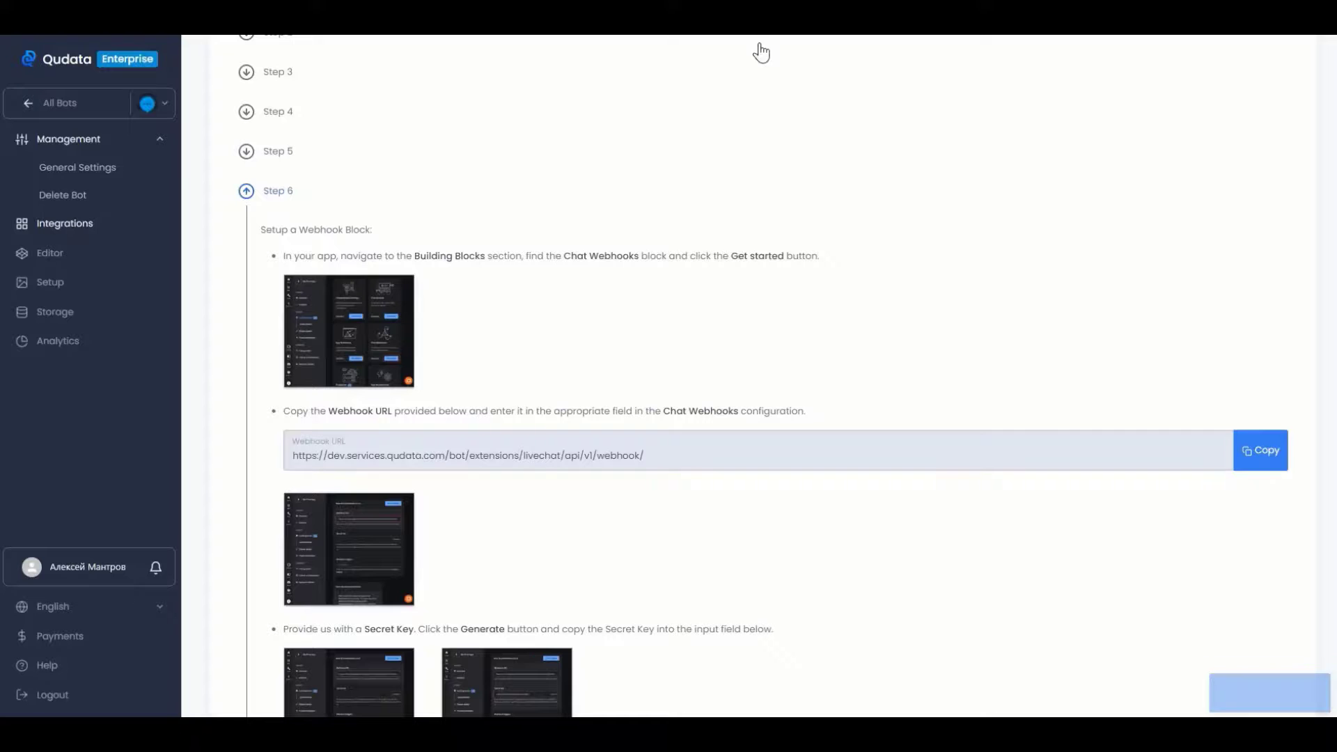
scroll(443, 415, down, 4)
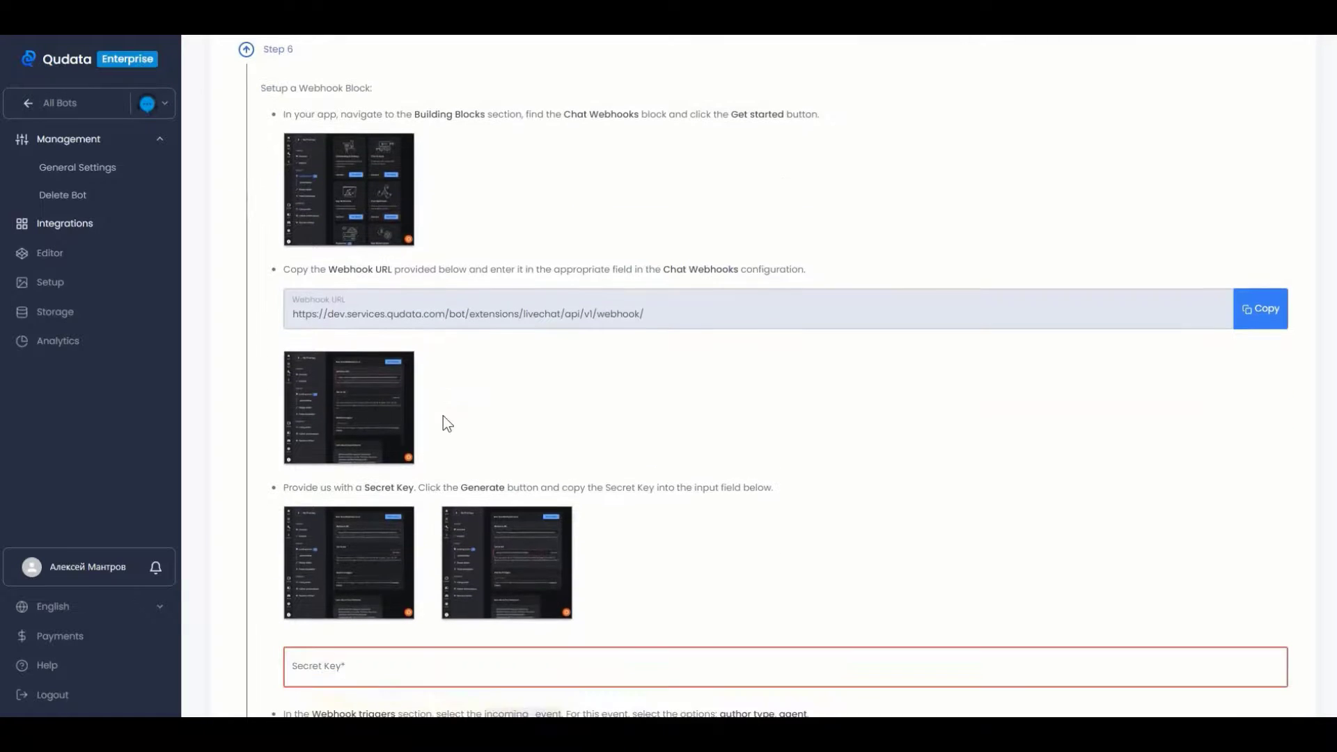
click(399, 528)
key(ctrl+v)
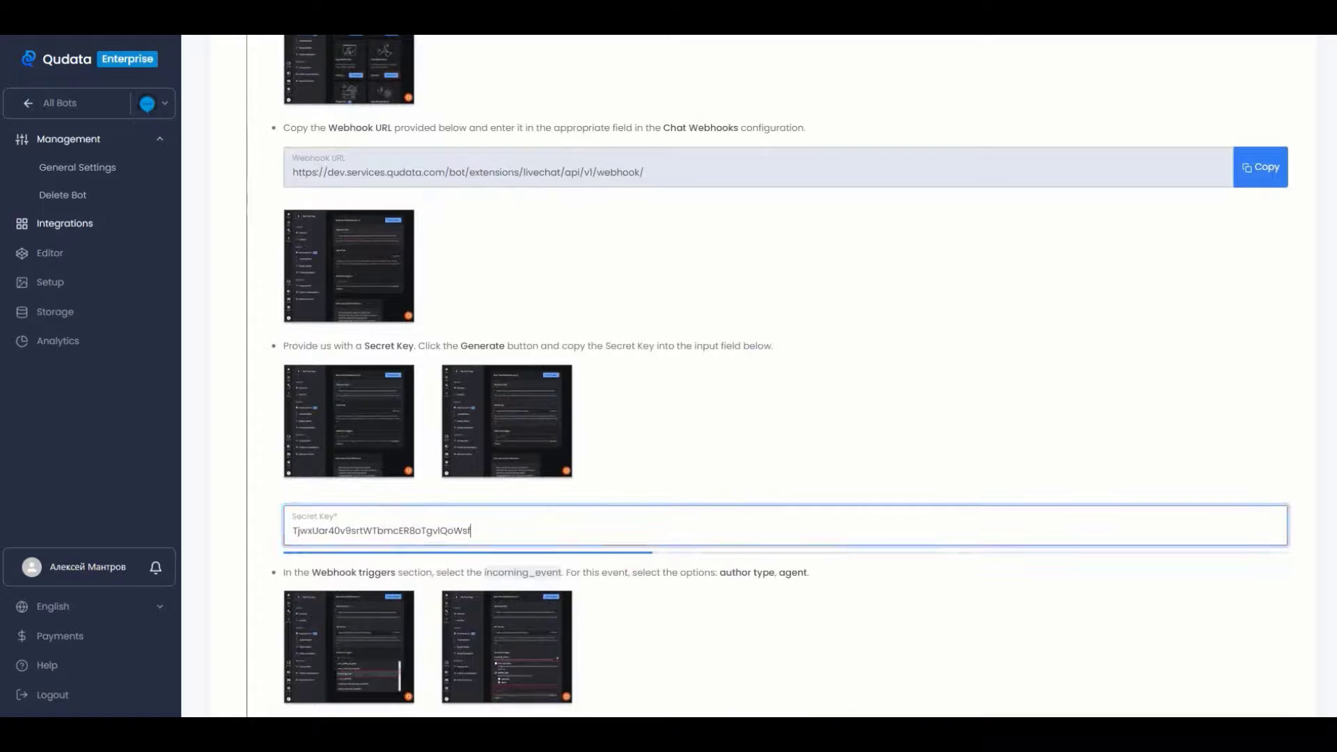
- Add an incoming_event trigger to TestApp's chat webhooks, filtered by author_type agent
click(984, 11)
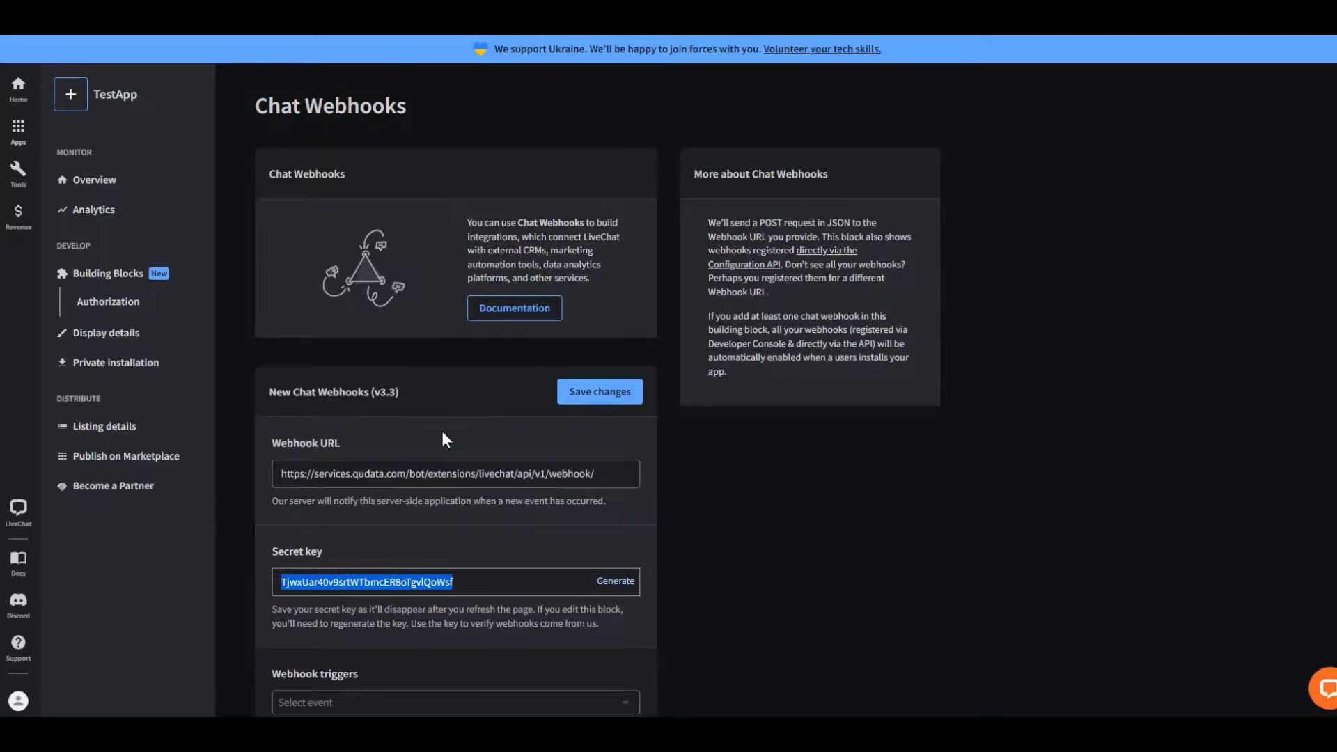
scroll(444, 439, down, 2)
click(404, 555)
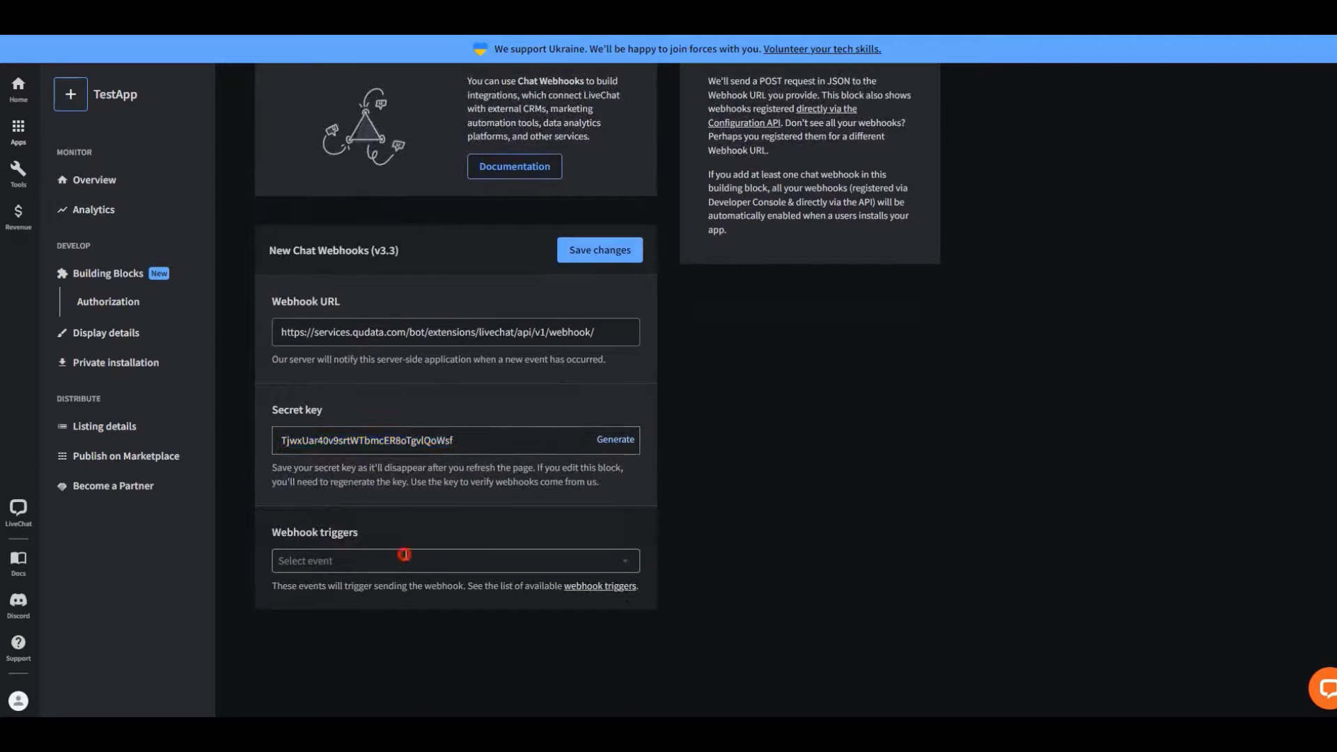
scroll(390, 599, down, 2)
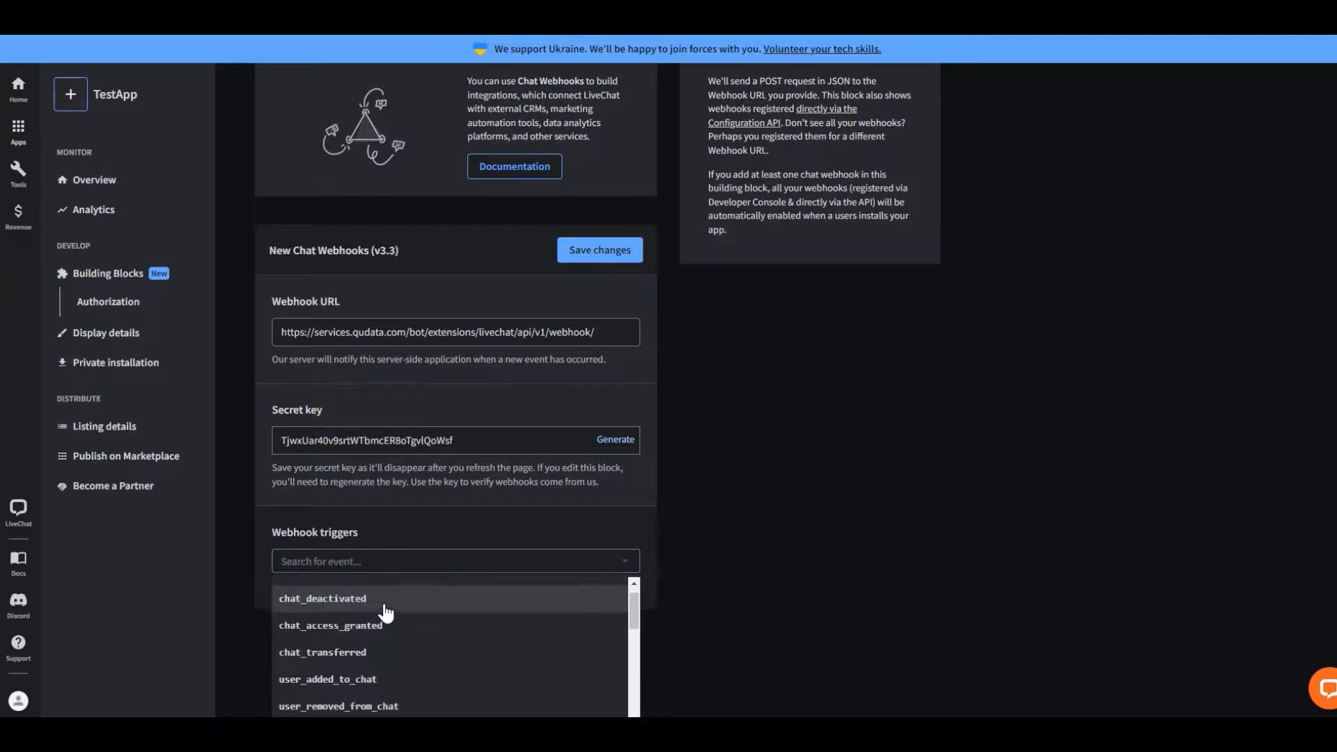
click(356, 682)
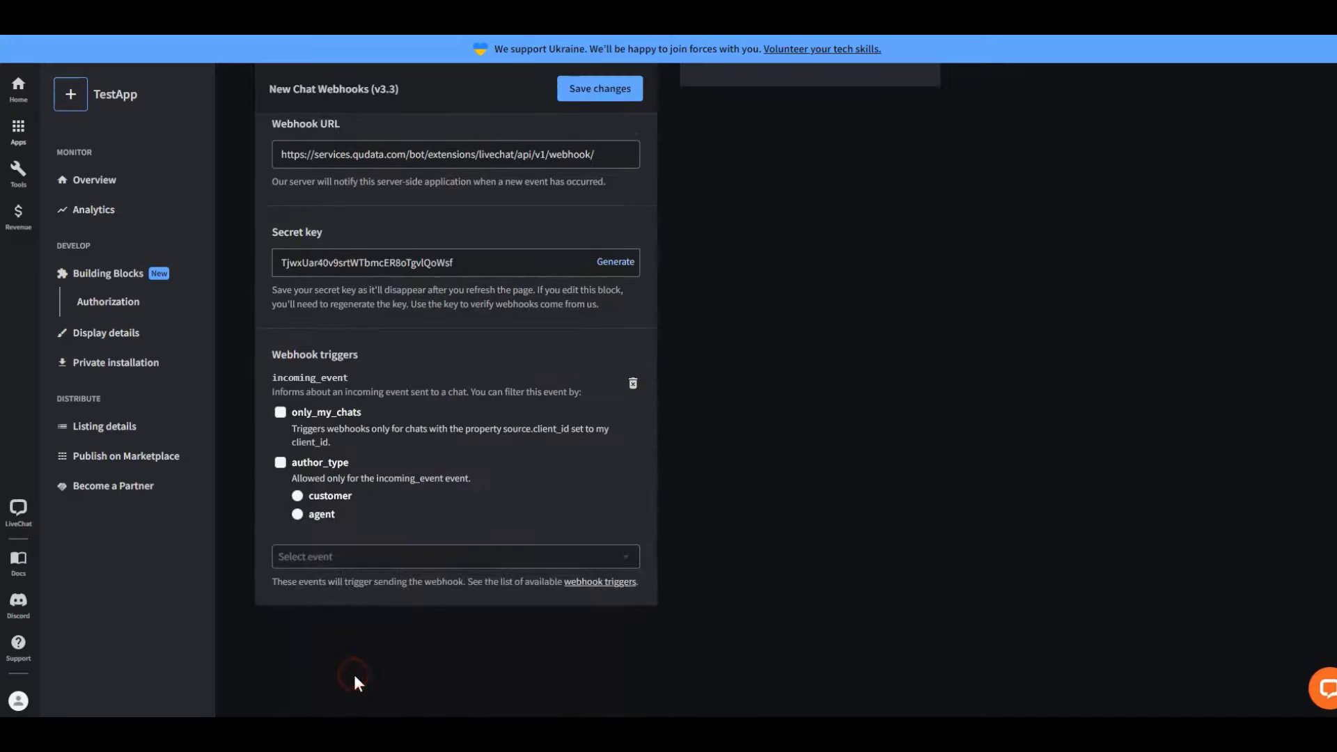
click(281, 463)
click(298, 516)
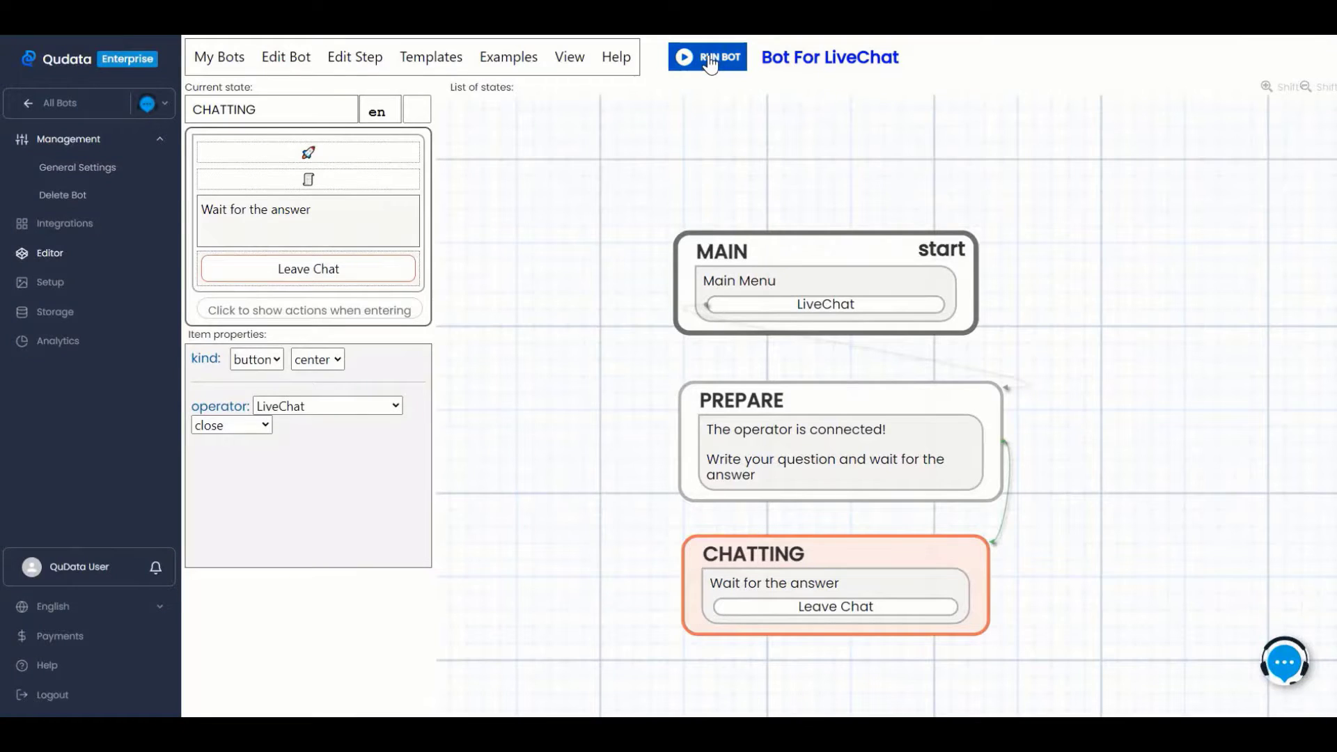
- Run Bot For LiveChat in the Qudata editor, choose its LiveChat option and send the message "Question"
click(709, 62)
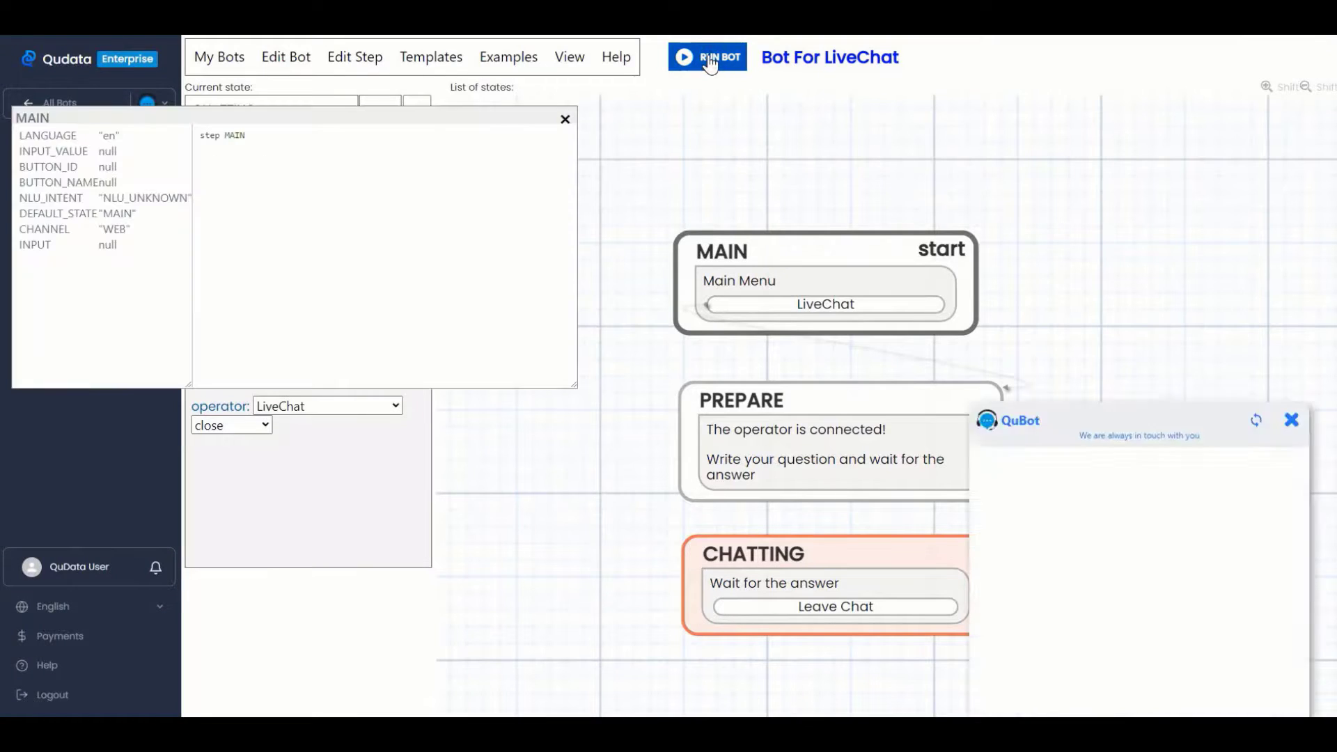
click(1123, 617)
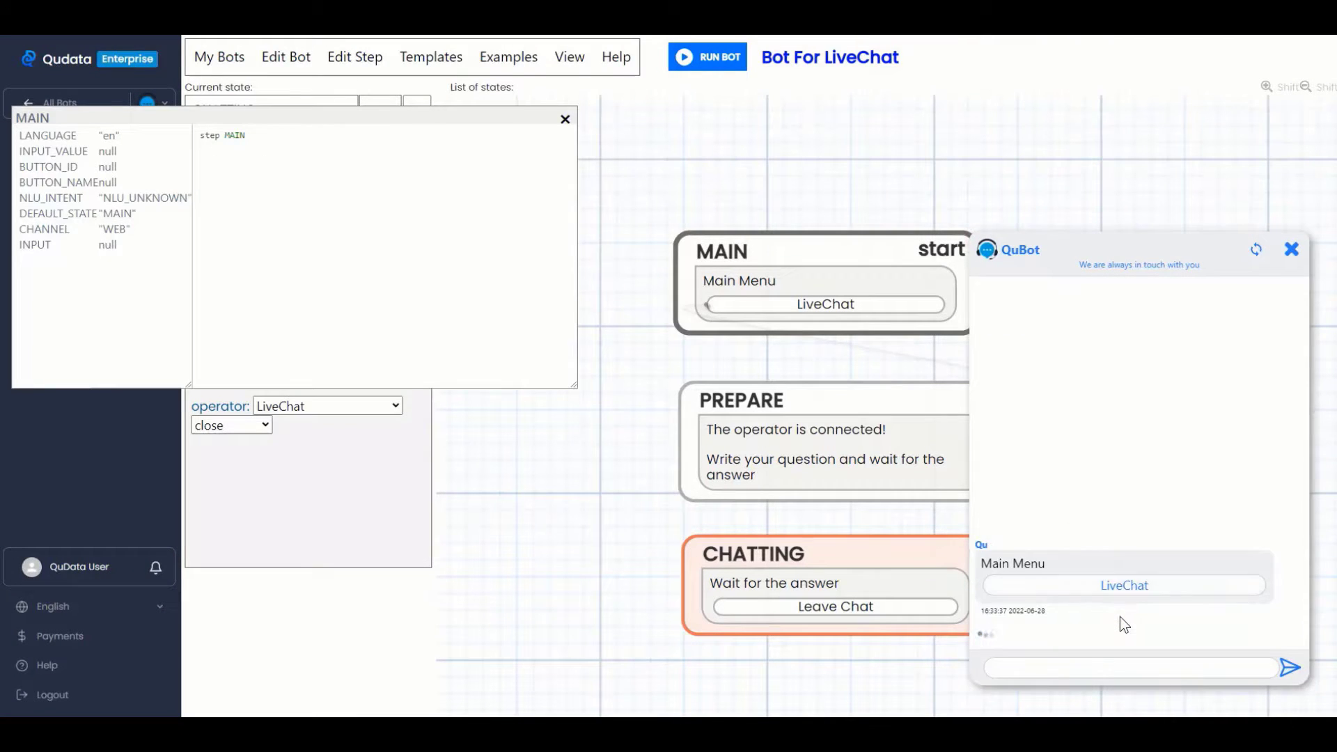
text(Quest)
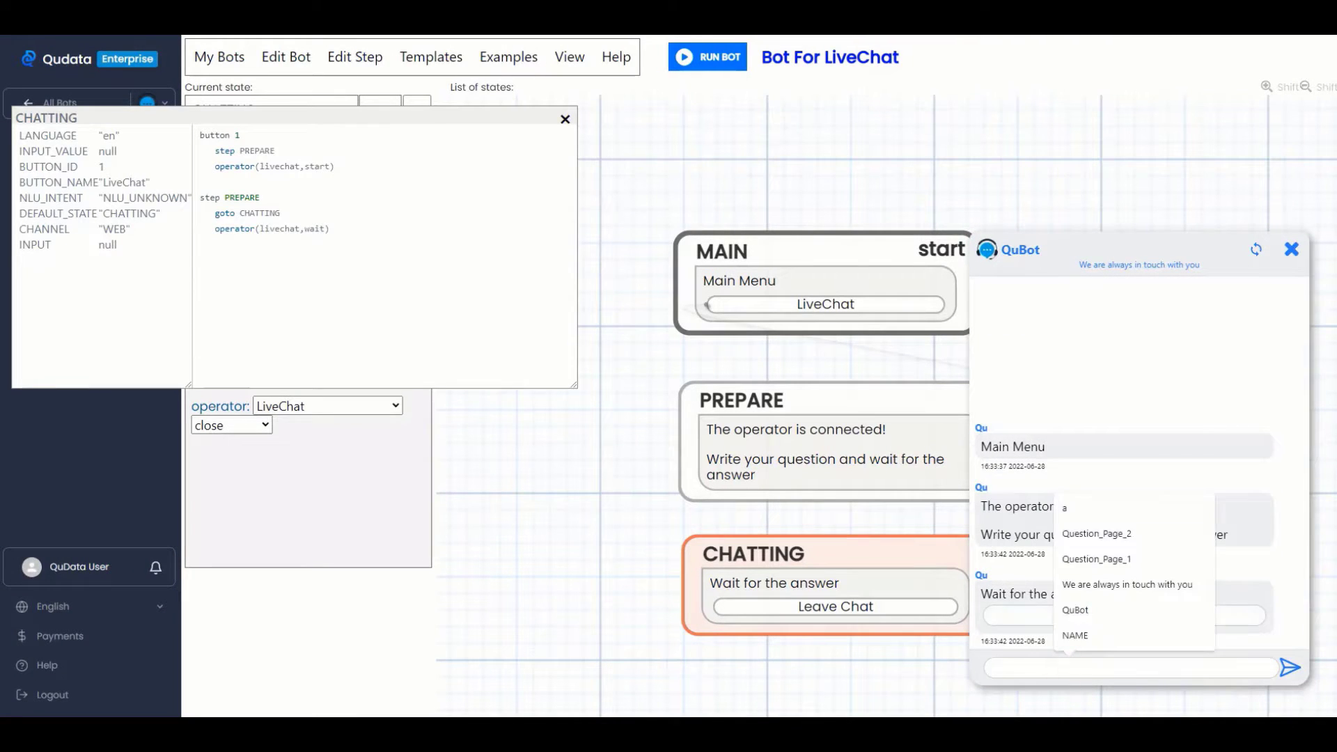
text(ion)
key(Return)
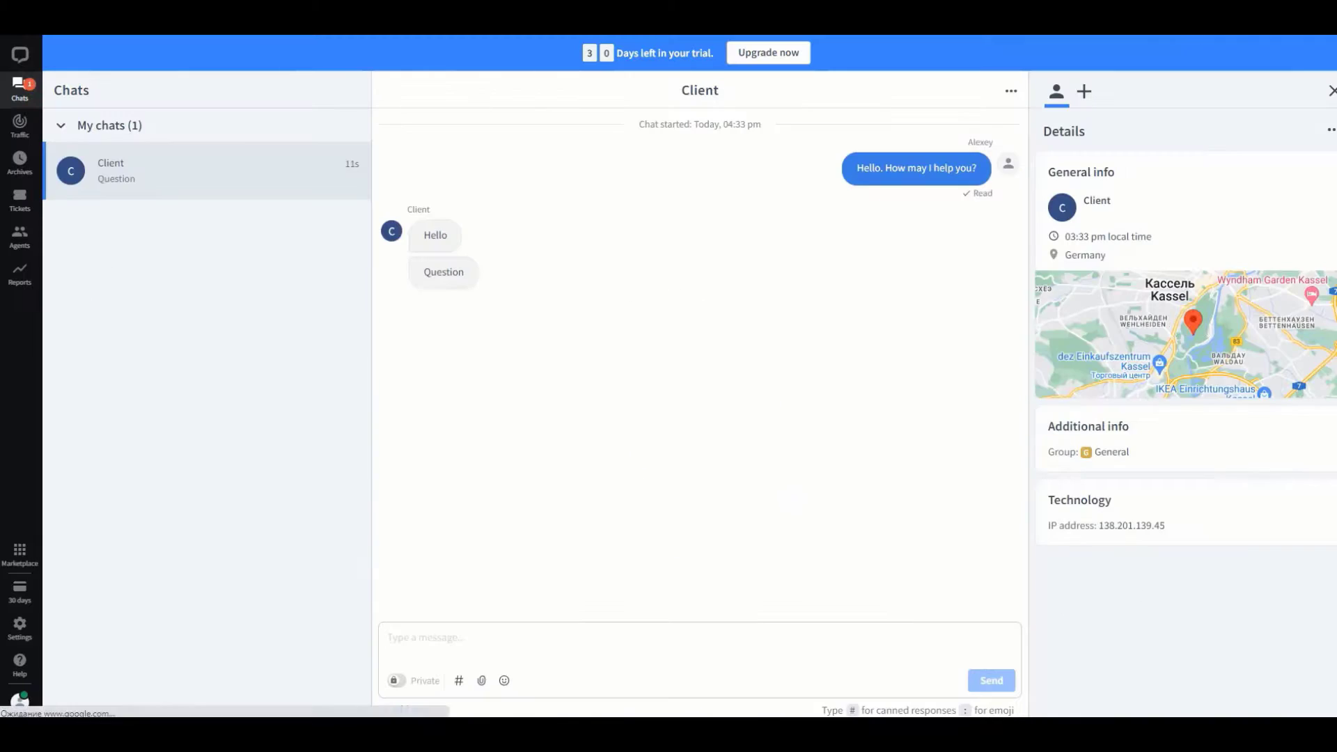
- Reply "Answer" to the client's chat from the LiveChat agent app
click(453, 634)
text(Answer)
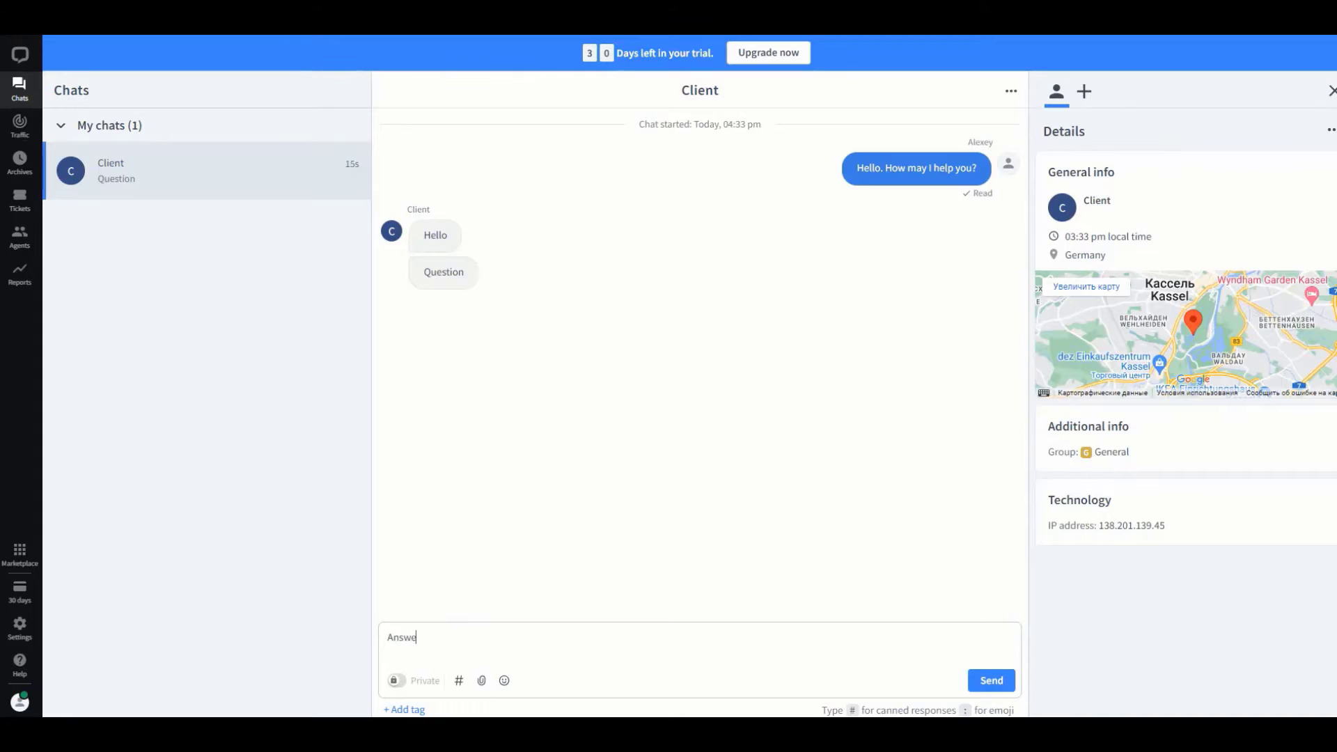
key(Return)
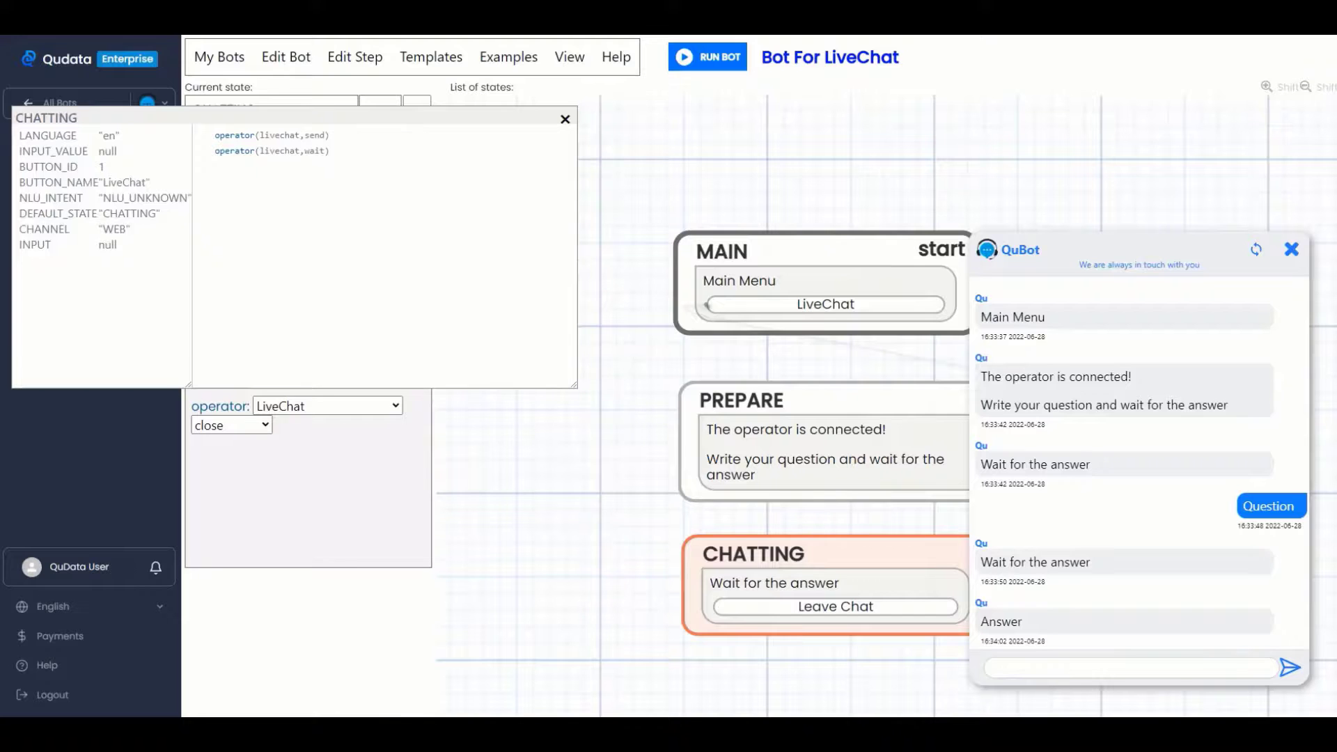